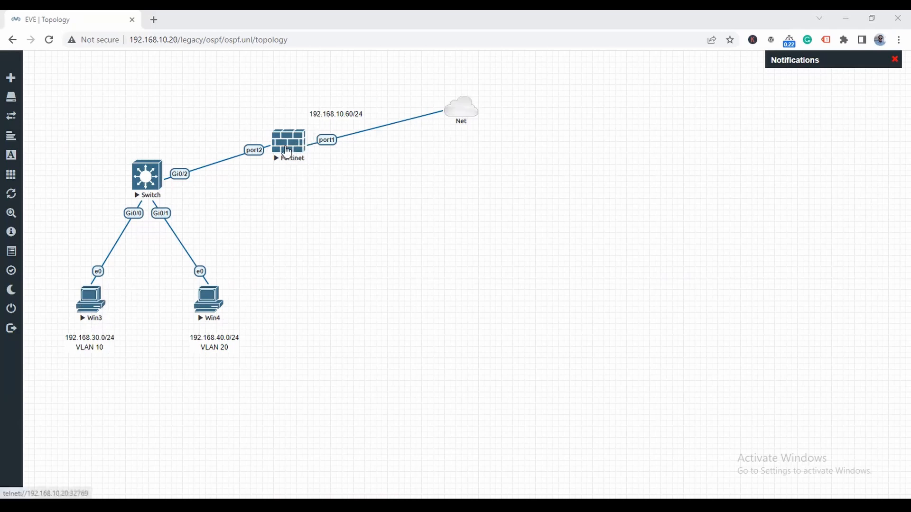
- Open the Switch node's telnet console, move and widen it, and wake the prompt
left_click(146, 178)
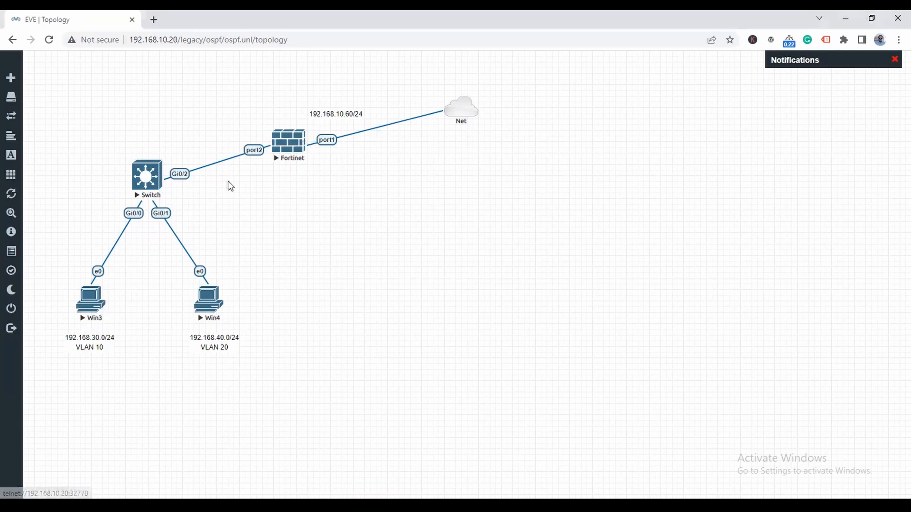
left_click(488, 122)
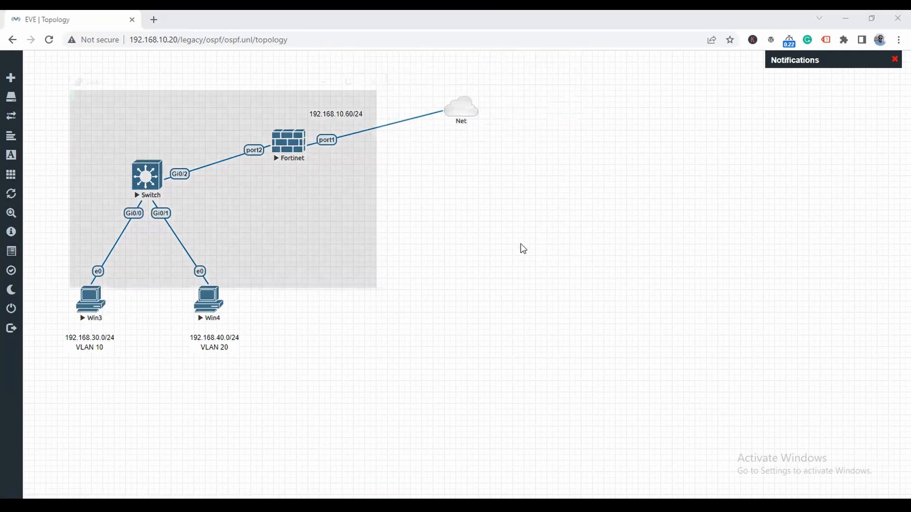
left_click_drag(222, 84, 482, 169)
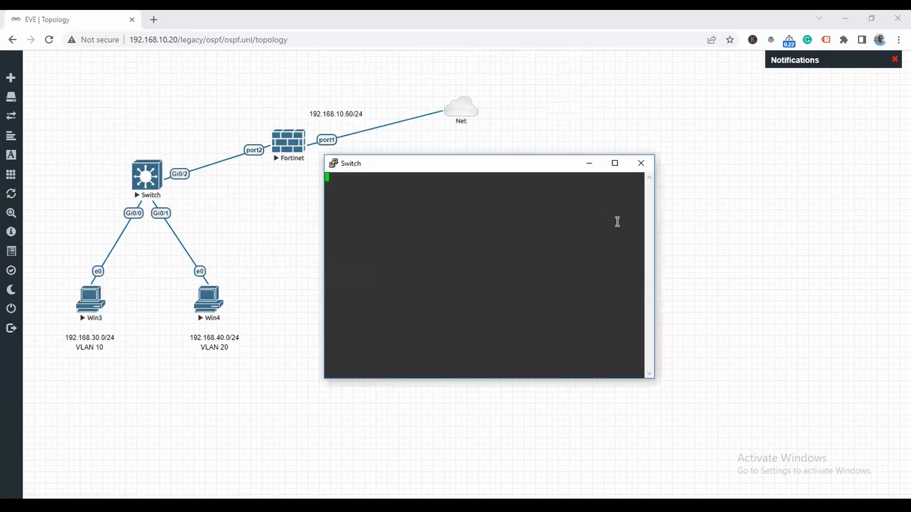
left_click_drag(656, 228, 838, 227)
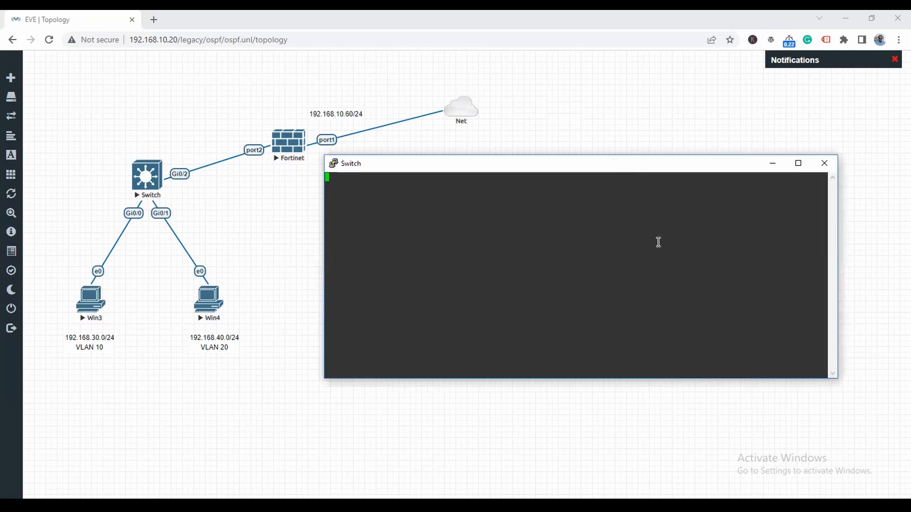
key("Return")
key("Return")
key("Return")
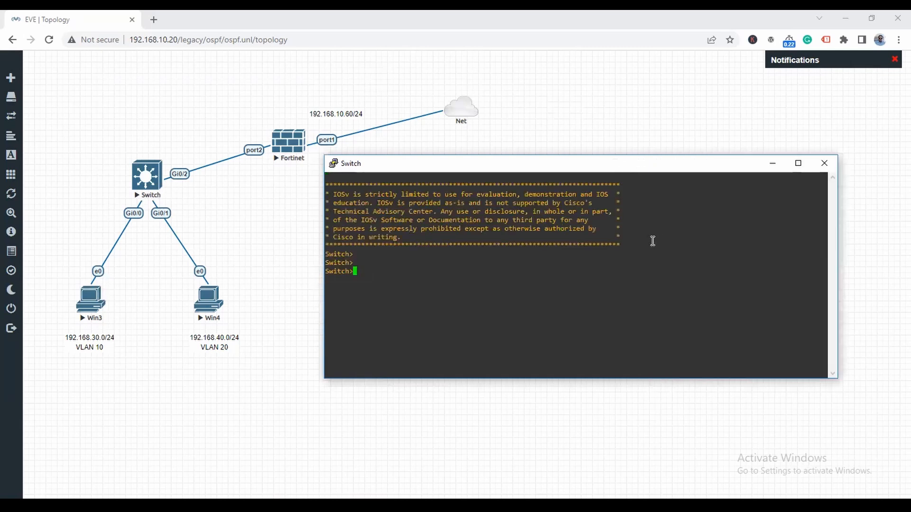
- Enter privileged mode with en and global configuration with conf t
type("en")
key("Return")
key("Return")
key("Return")
type("conf t")
key("Return")
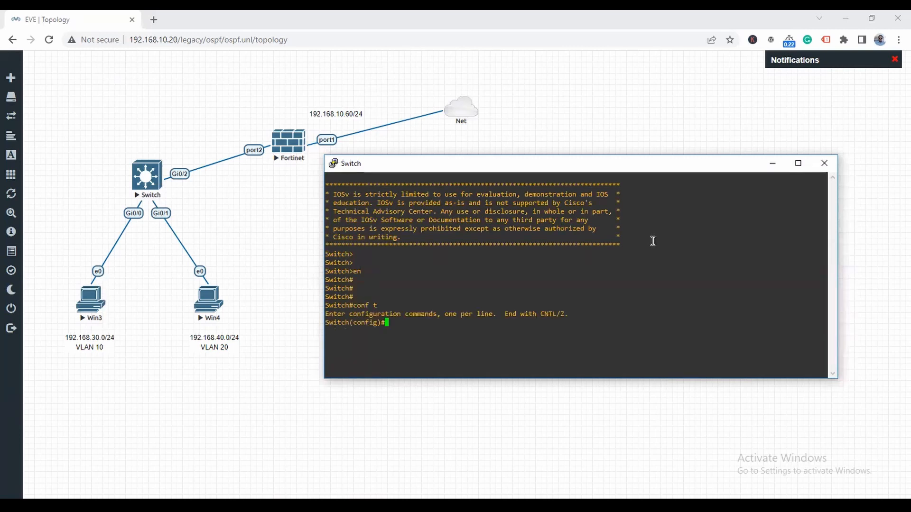
type("vlan")
key("BackSpace")
key("BackSpace")
key("BackSpace")
key("BackSpace")
key("BackSpace")
- Make interface Gi0/0 an access port in VLAN 10
type("int g0/0")
key("Return")
type("swi")
key("Tab")
type("mo")
key("Tab")
type("ac")
key("Tab")
key("Return")
type("swi")
key("Tab")
type("ac")
key("Tab")
type("vl")
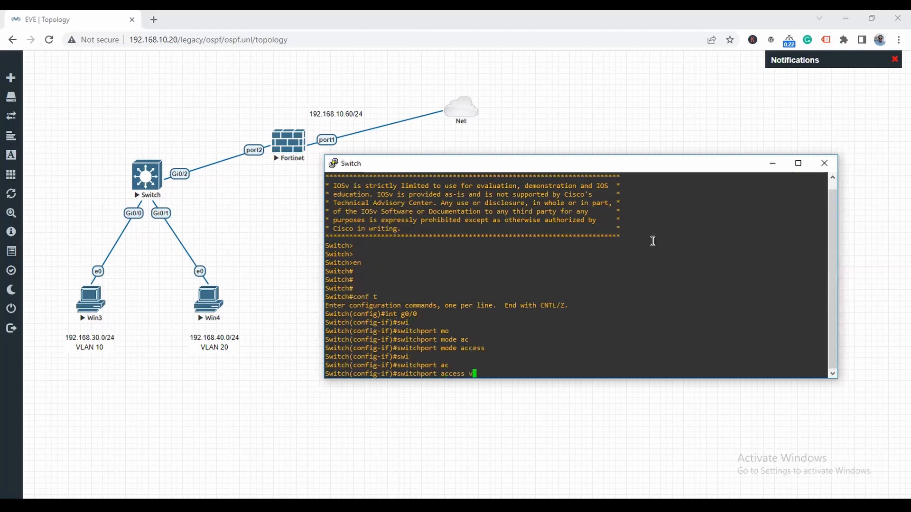
key("Tab")
type("10")
key("Return")
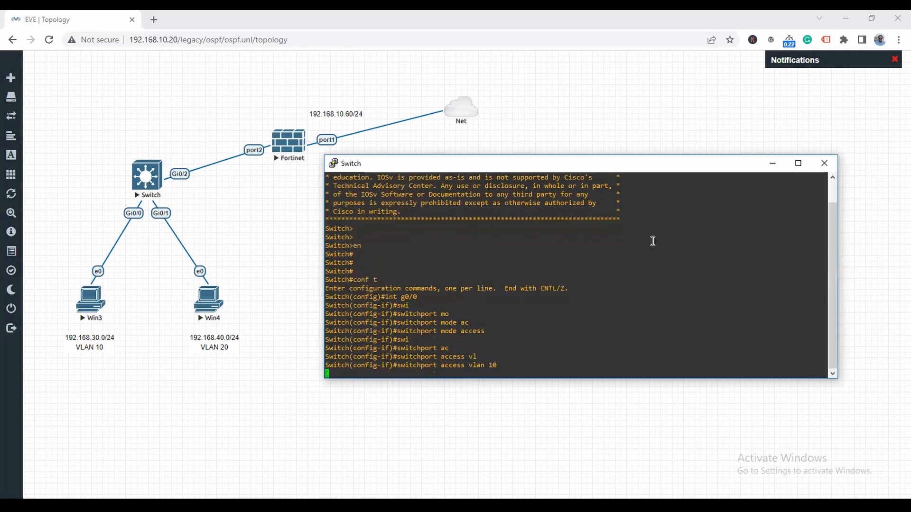
- Make interface Gi0/1 an access port in VLAN 20
type("int")
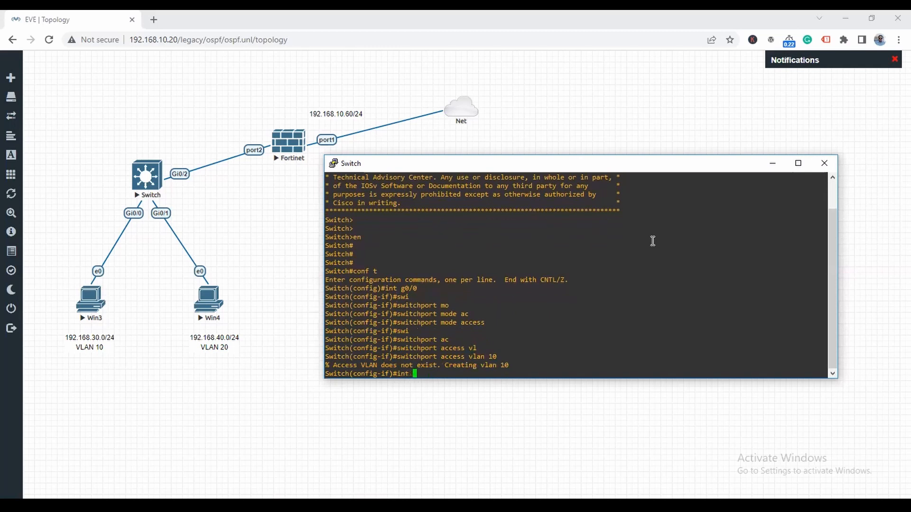
type(" g0/1")
key("Return")
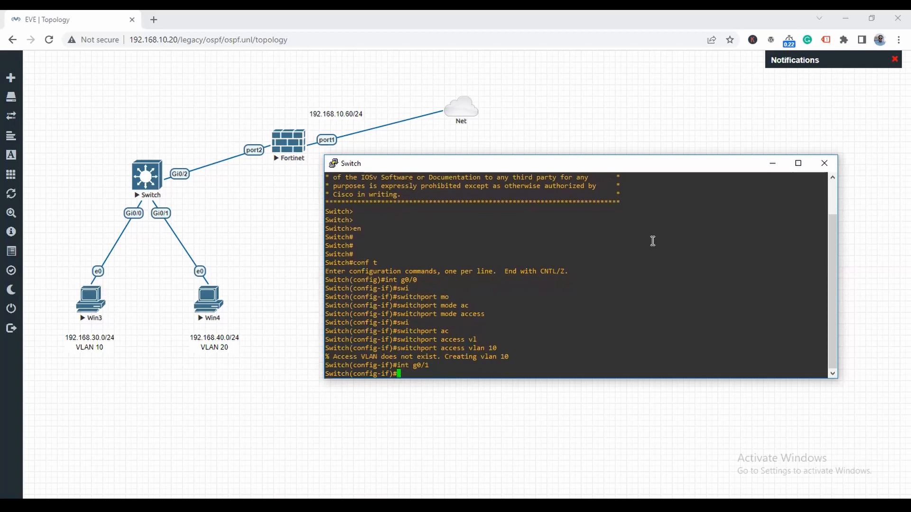
type("swi")
key("Tab")
type("mo")
key("Tab")
type("ac")
key("Tab")
key("Return")
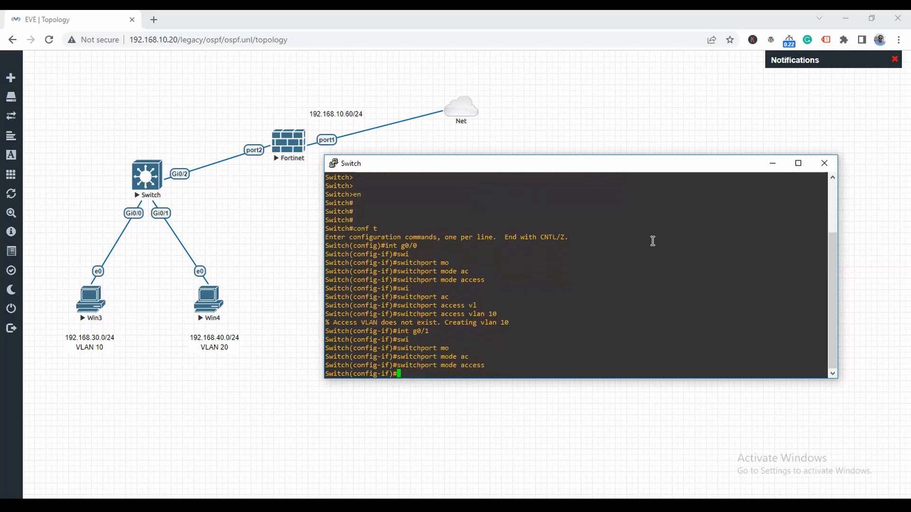
type("swi")
key("Tab")
type("ac")
key("Tab")
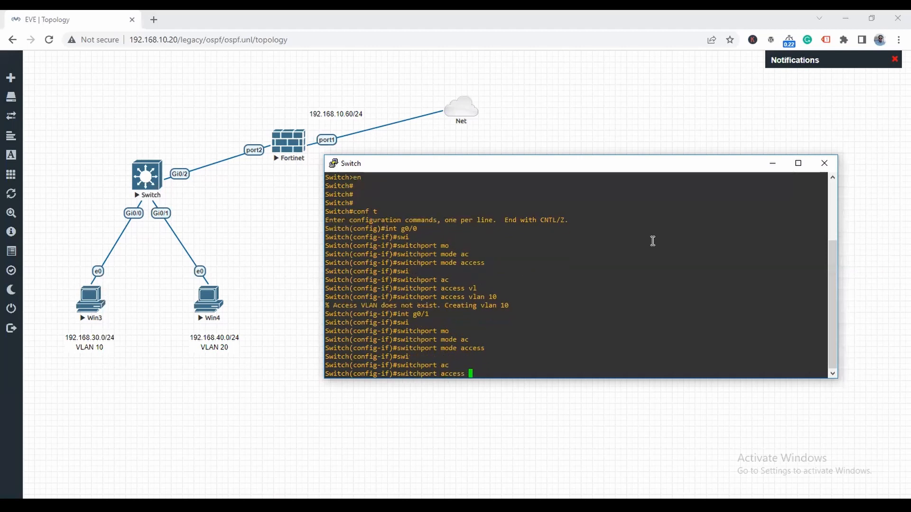
type("vl")
key("Tab")
type("20")
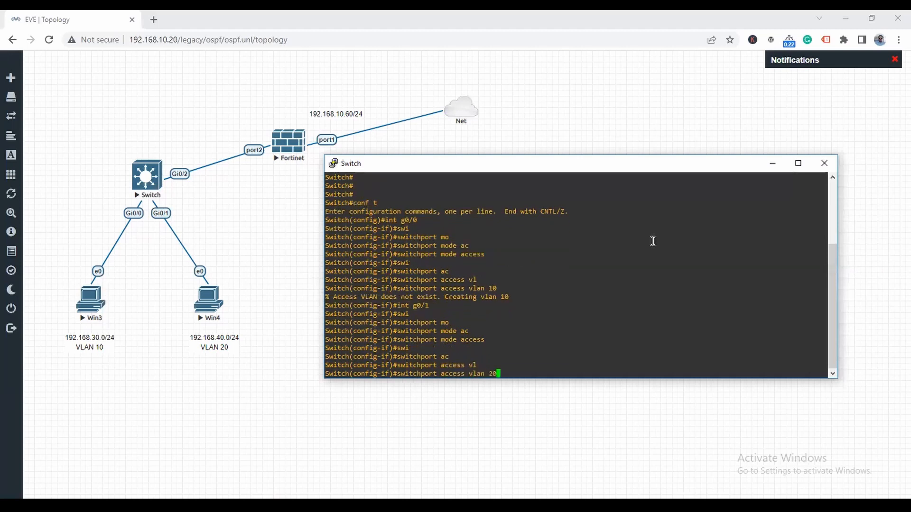
key("Return")
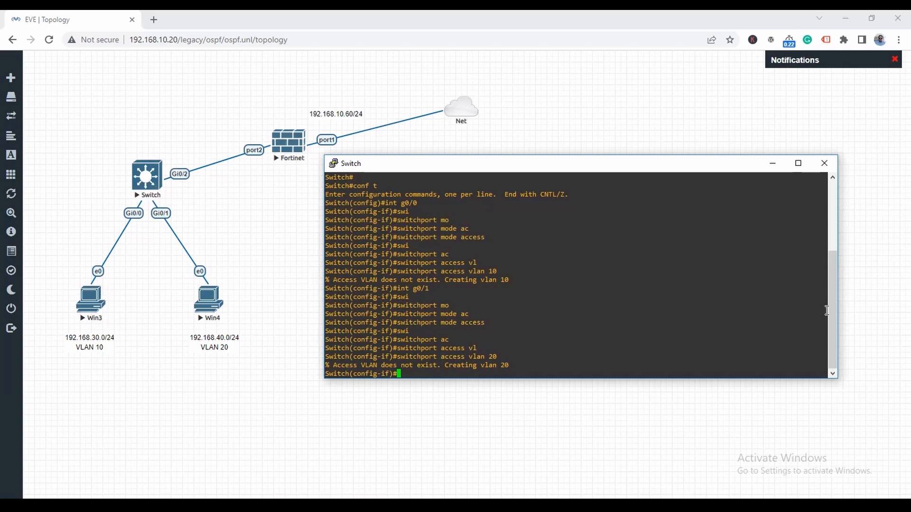
- Enter interface configuration for Gi0/2
type("int")
type("g0/2")
key("Return")
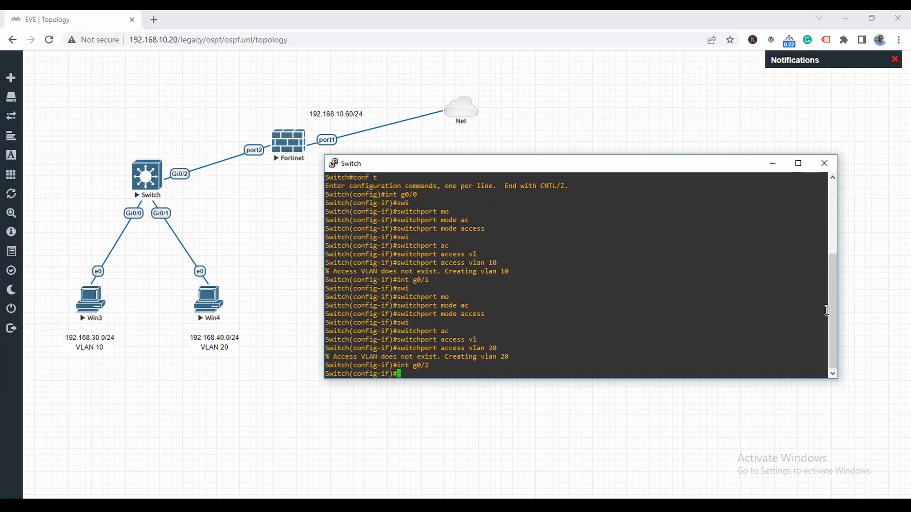
- Attempt to set Gi0/2 to switchport mode trunk
type("swi")
key("Tab")
type("mo")
key("Tab")
type("tr")
key("Tab")
key("Return")
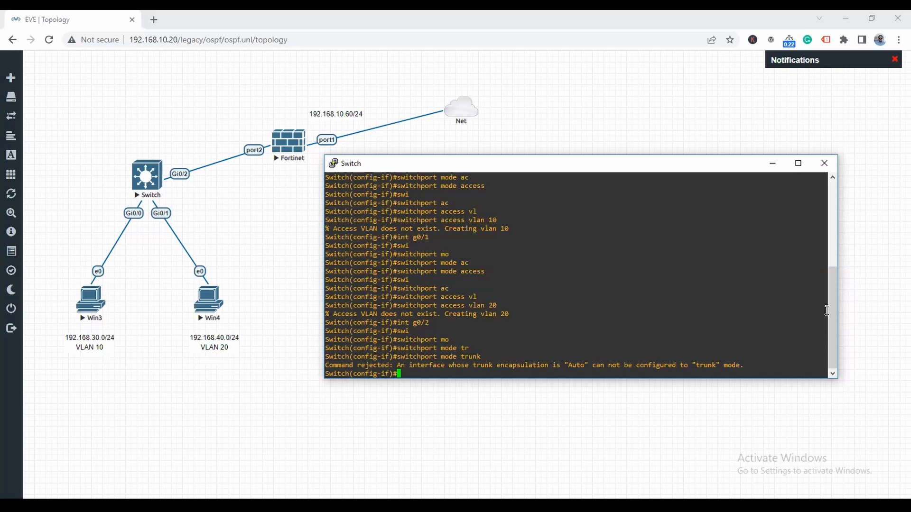
- Set Gi0/2's trunk encapsulation to dot1q
type("swi")
key("Tab")
type("tr")
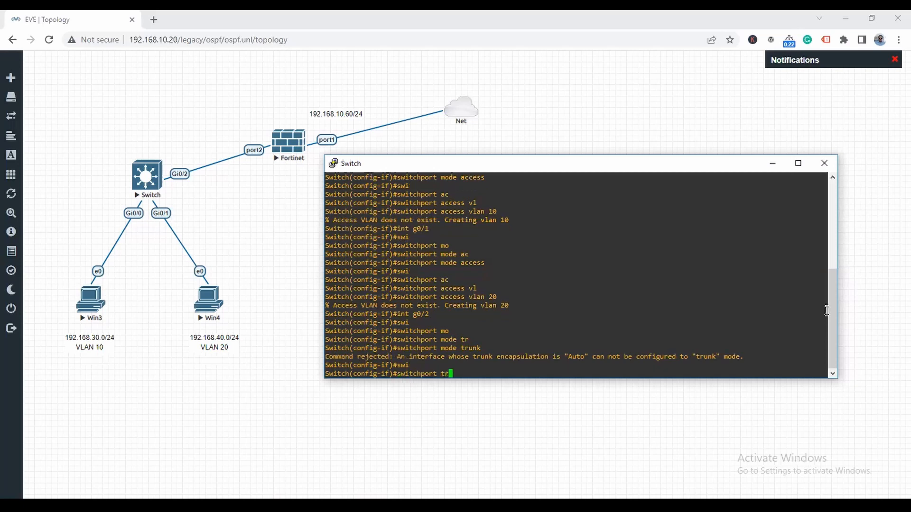
key("Tab")
type("en")
key("Tab")
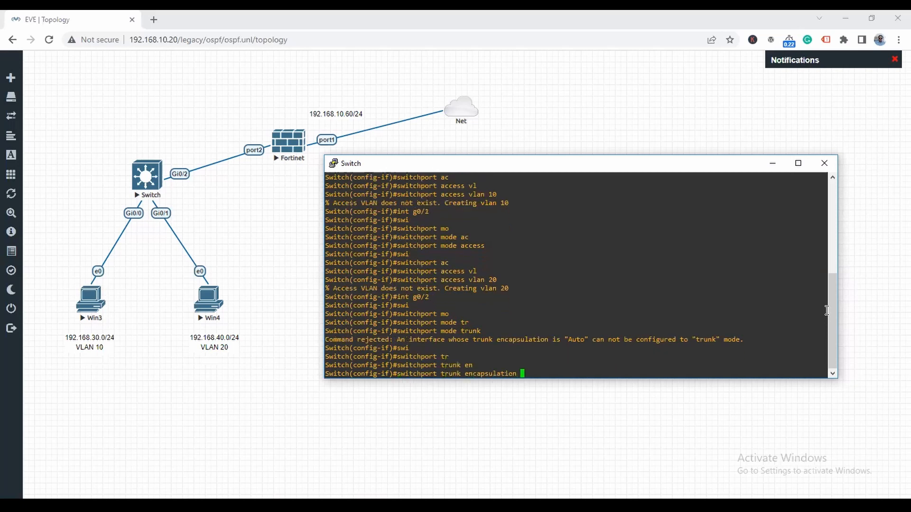
type("d")
key("Tab")
key("Return")
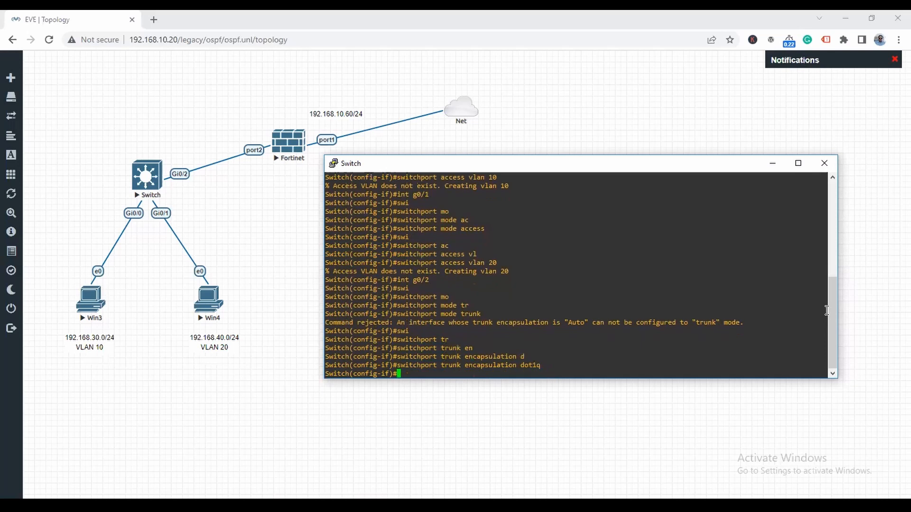
- Put Gi0/2 into trunk mode and leave configuration mode with end
type("swi")
key("Tab")
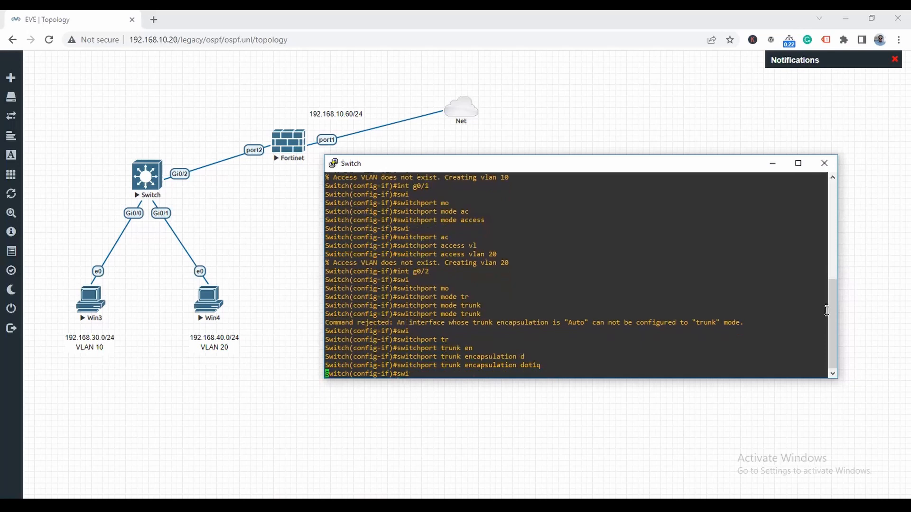
type("mo")
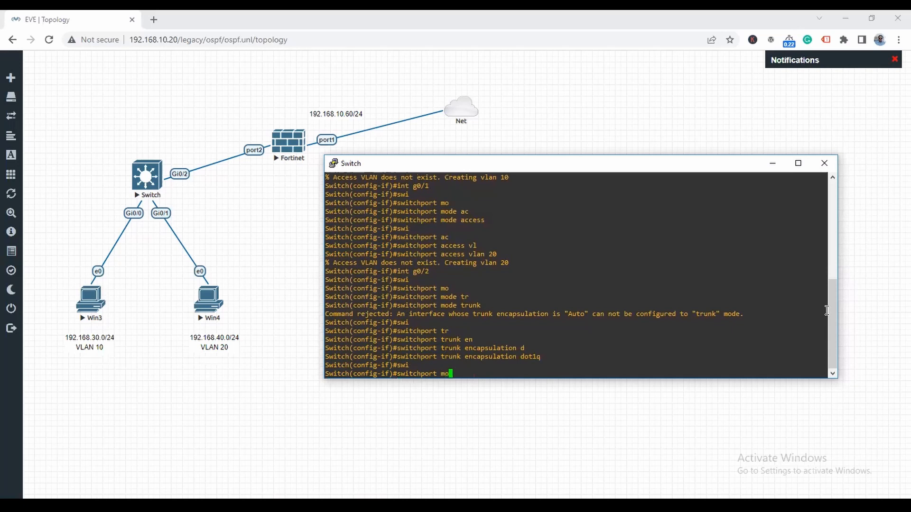
key("Tab")
type("tr")
key("Tab")
key("Return")
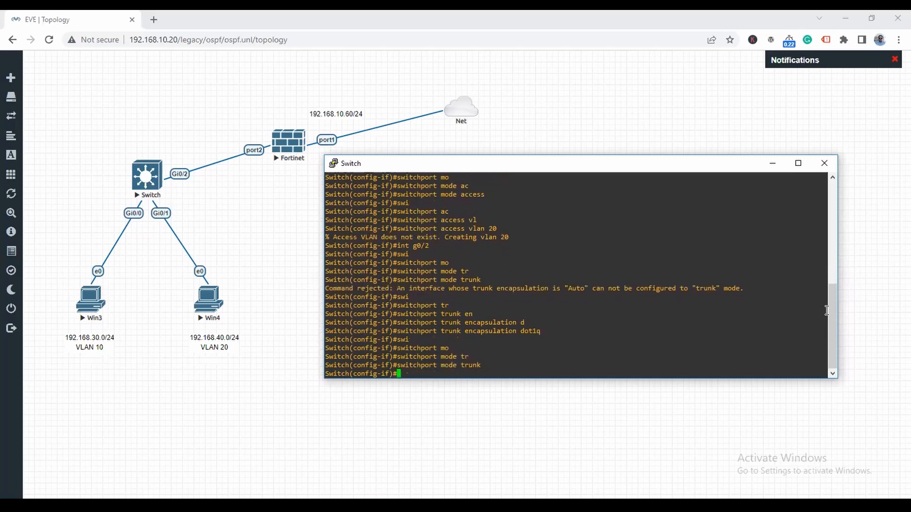
type("end")
key("Return")
key("Return")
key("Return")
key("Return")
key("Return")
- Run show vlan brief to check the VLAN 10 and 20 ports, then close the console
type("sho")
type("w vla")
type("n br")
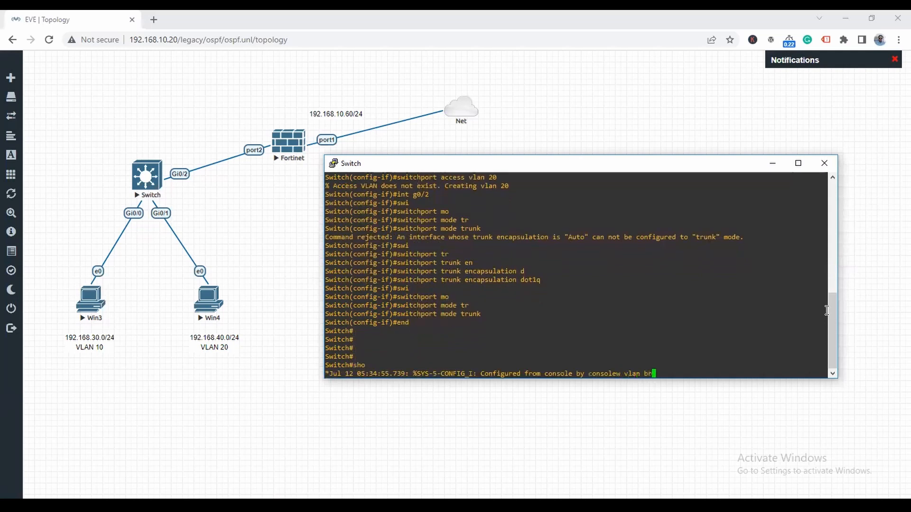
key("Tab")
key("Return")
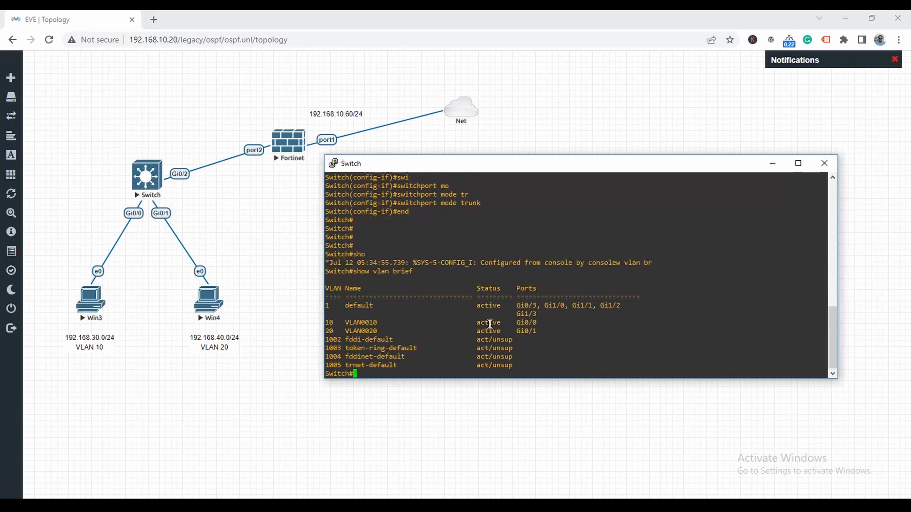
left_click_drag(534, 323, 379, 323)
left_click_drag(522, 331, 539, 332)
left_click_drag(395, 332, 328, 333)
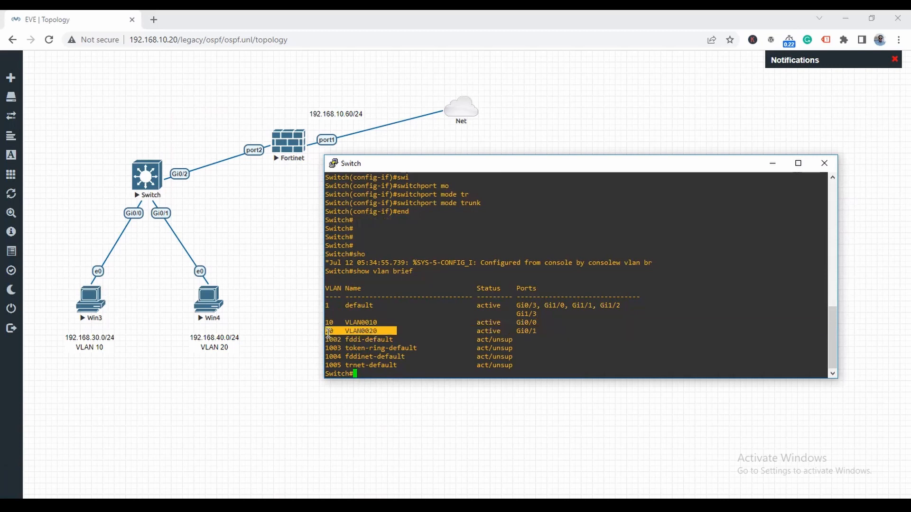
left_click(825, 167)
left_click(484, 302)
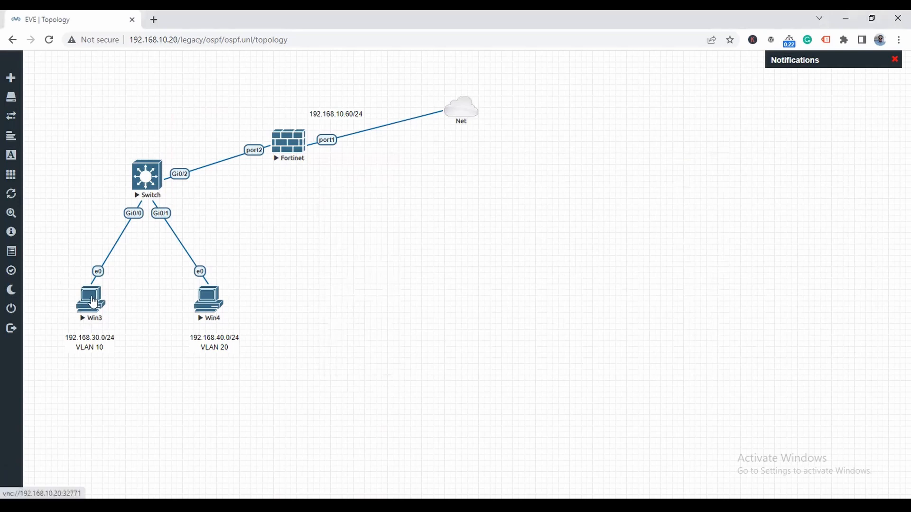
- Open the Win3 PC's console and sign in with its password
left_click(92, 301)
left_click(473, 120)
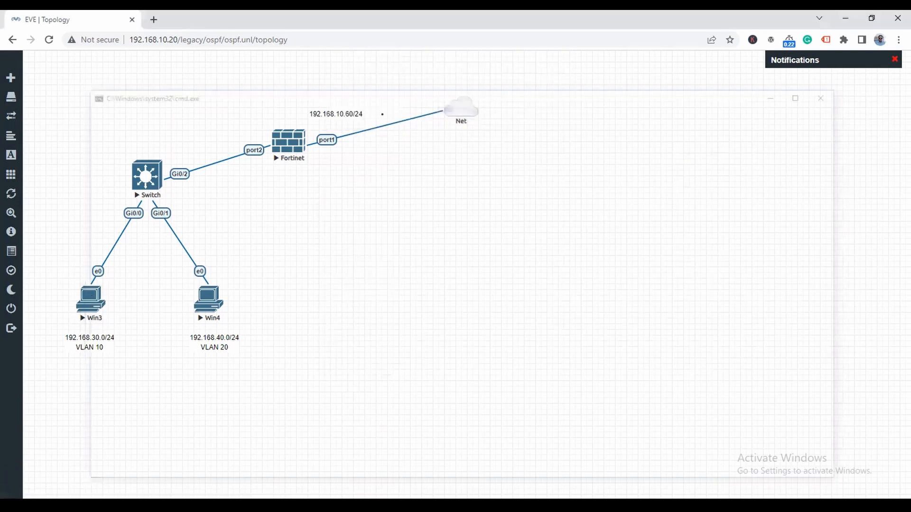
type("•••")
key("Return")
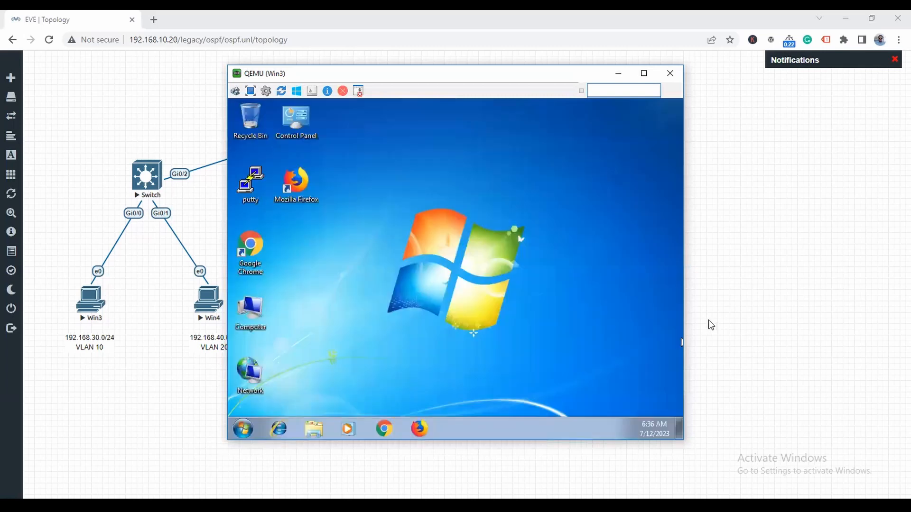
- Open the IPv4 properties of Local Area Connection via ncpa.cpl
left_click(243, 428)
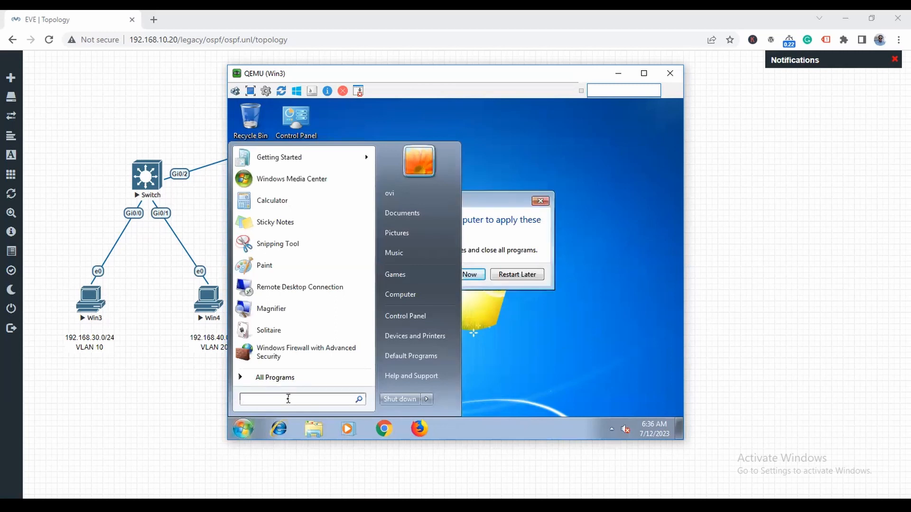
type("ncpa.cpl")
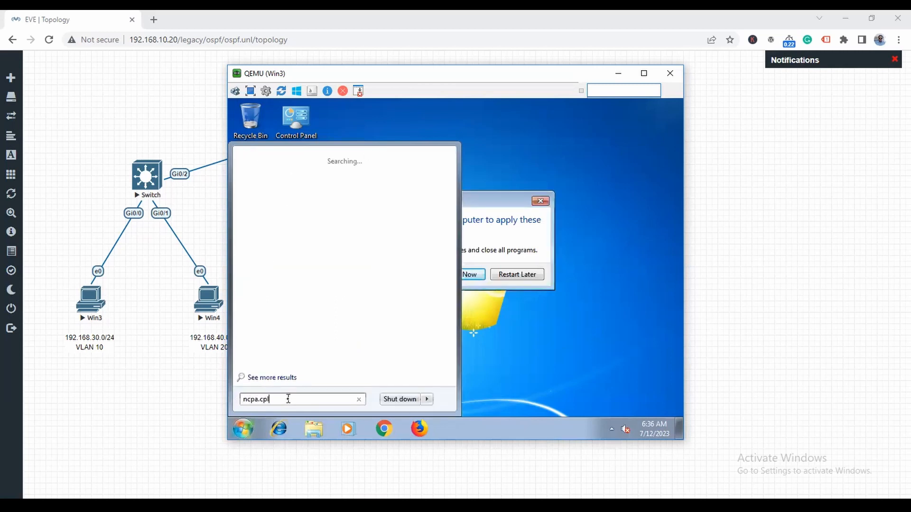
key("Return")
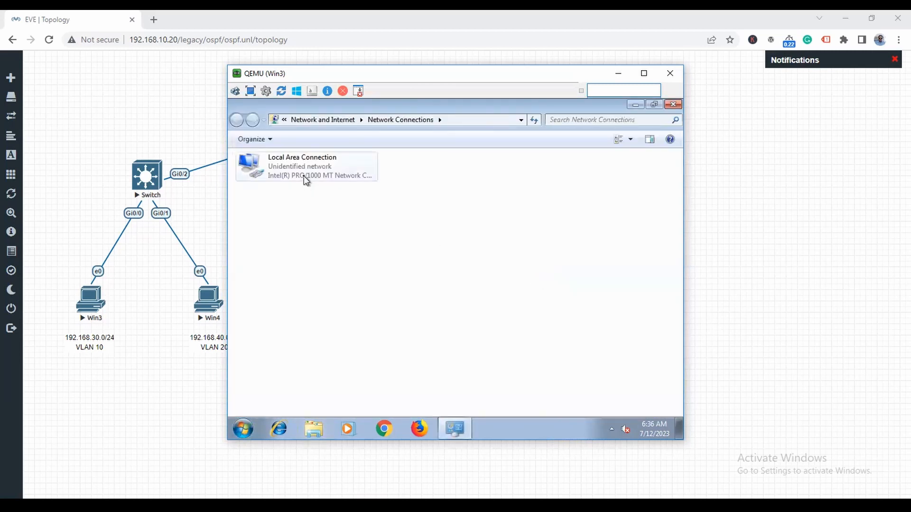
right_click(303, 175)
left_click(401, 287)
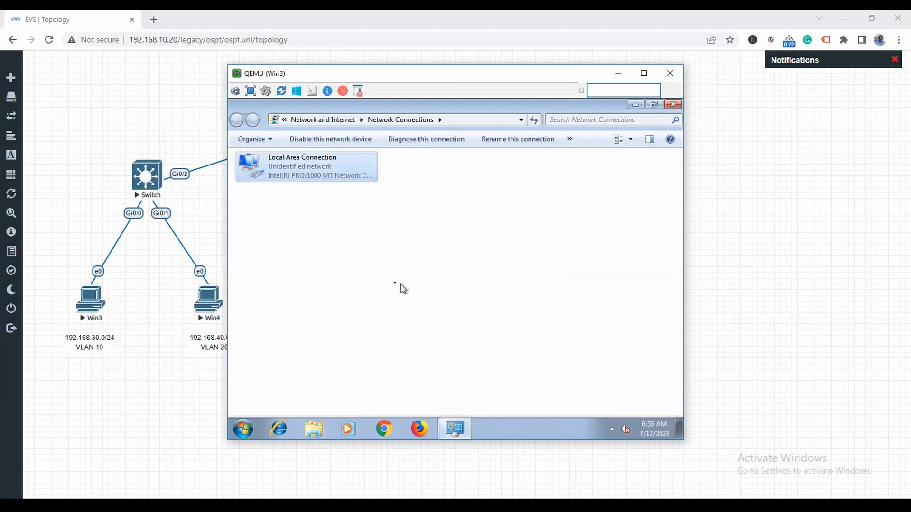
left_click(369, 279)
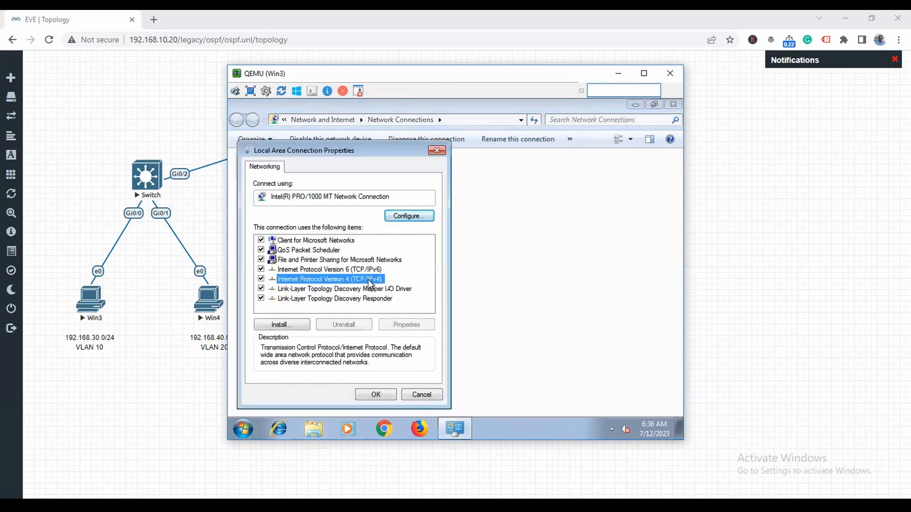
left_click(414, 327)
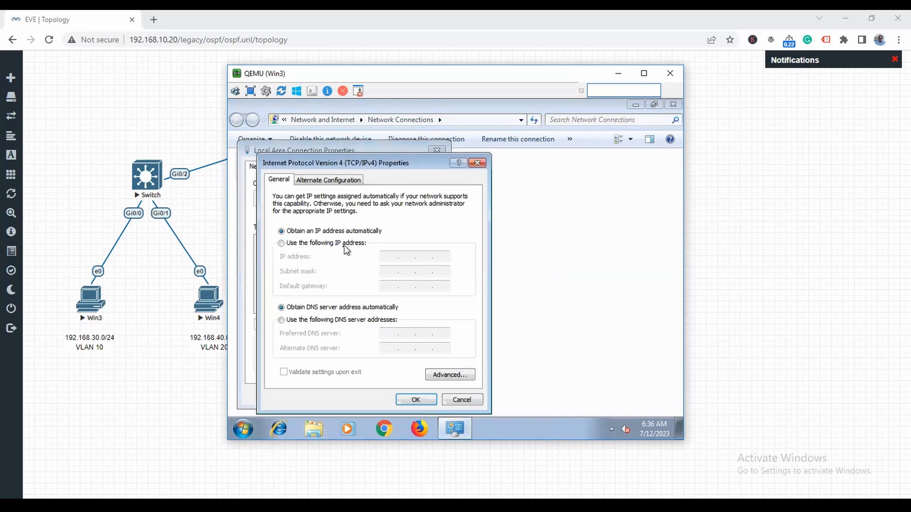
- Enter static IP 192.168.30.2, gateway 192.168.30.1 and DNS 8.8.8.8
left_click(343, 244)
type("192 . 168 . 1 .")
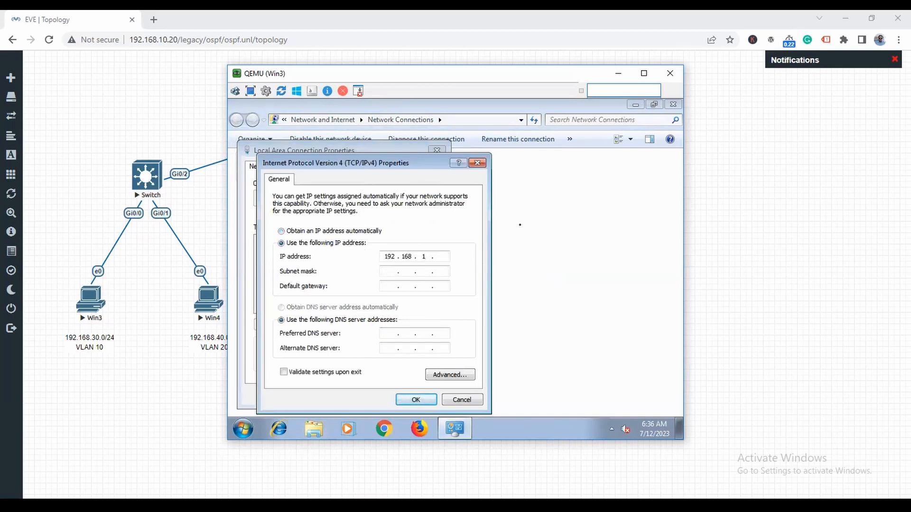
type("30 . 2")
left_click(405, 271)
left_click(398, 287)
type("192 . 168 . 30 . 1")
key("Tab")
key("Tab")
type("8 . 8 . 8 . 8")
key("Tab")
- Apply the settings, postpone the restart and close Win3's console
left_click(428, 402)
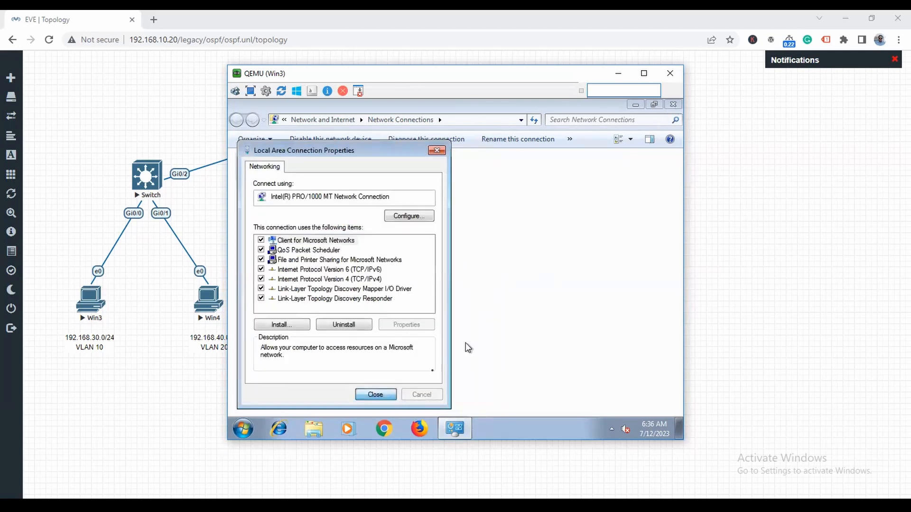
left_click(377, 396)
left_click(673, 104)
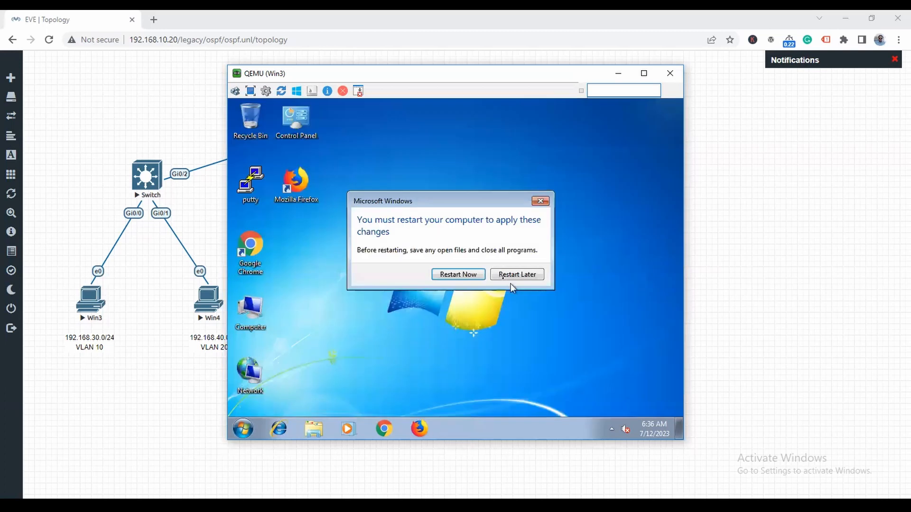
left_click(517, 274)
left_click(673, 77)
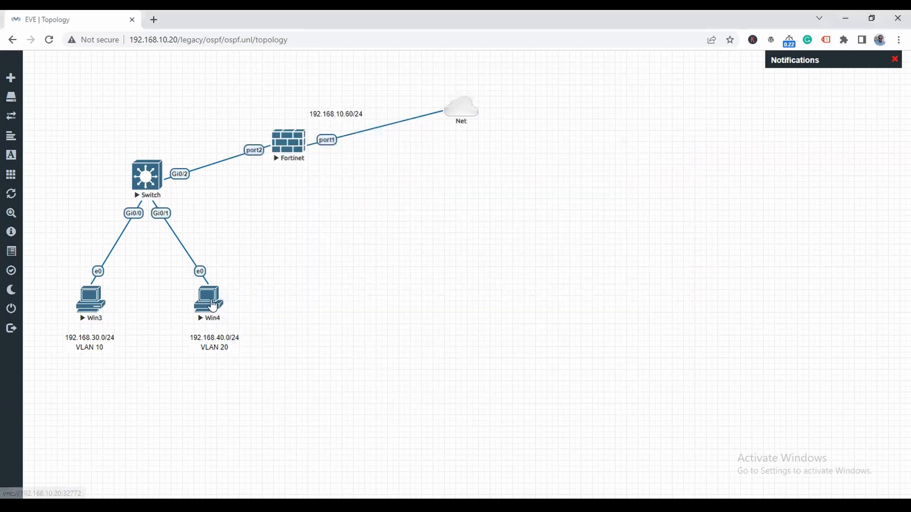
left_click(215, 304)
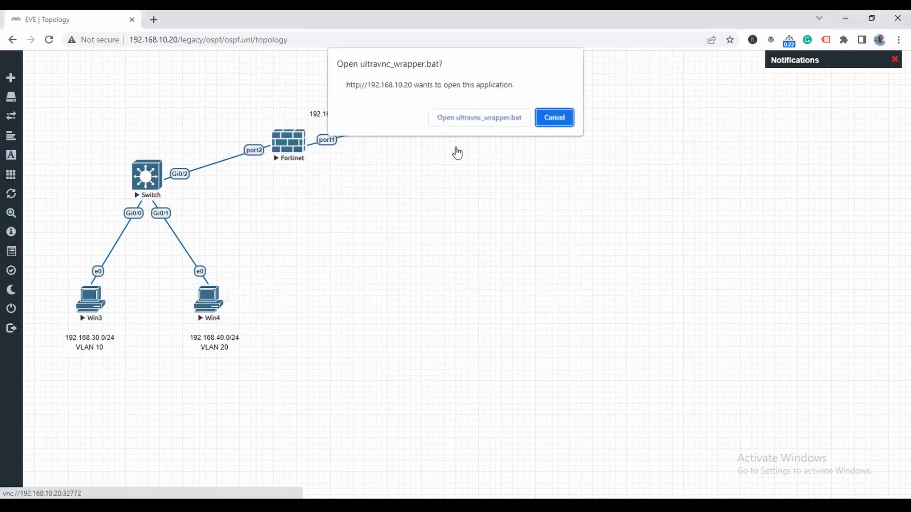
- Launch the Win4 console and log in with the Windows password
left_click(471, 117)
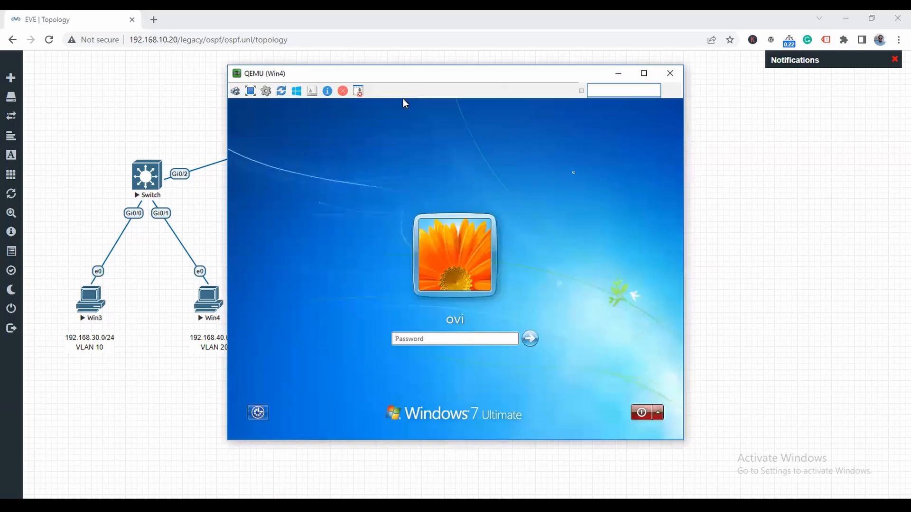
left_click_drag(417, 77, 506, 81)
type("123")
key("Return")
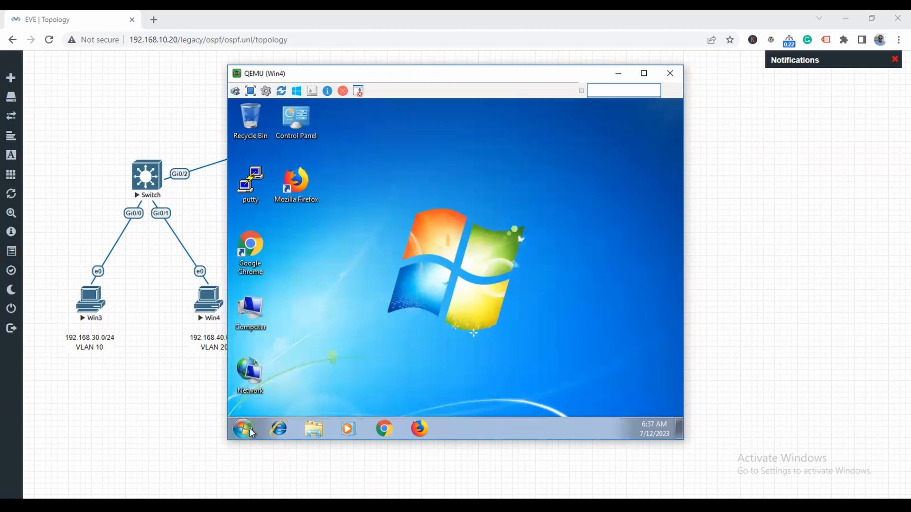
- Open the Network Connections window with ncpa.cpl, retrying after postponing a restart
left_click(243, 429)
type("ncp")
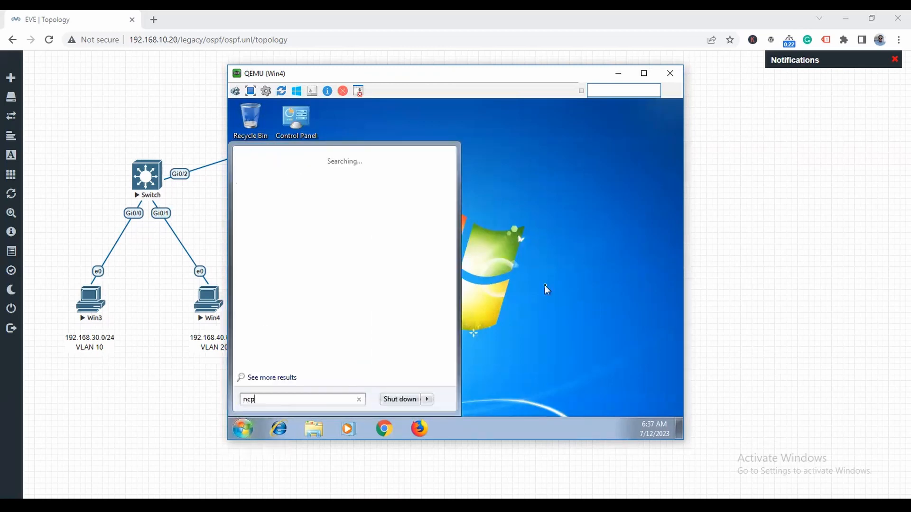
type("a.cpl")
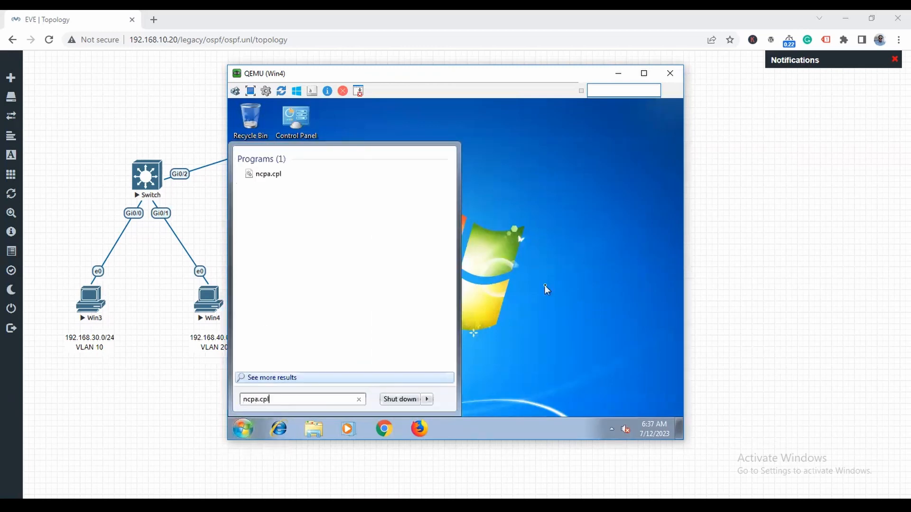
key("Return")
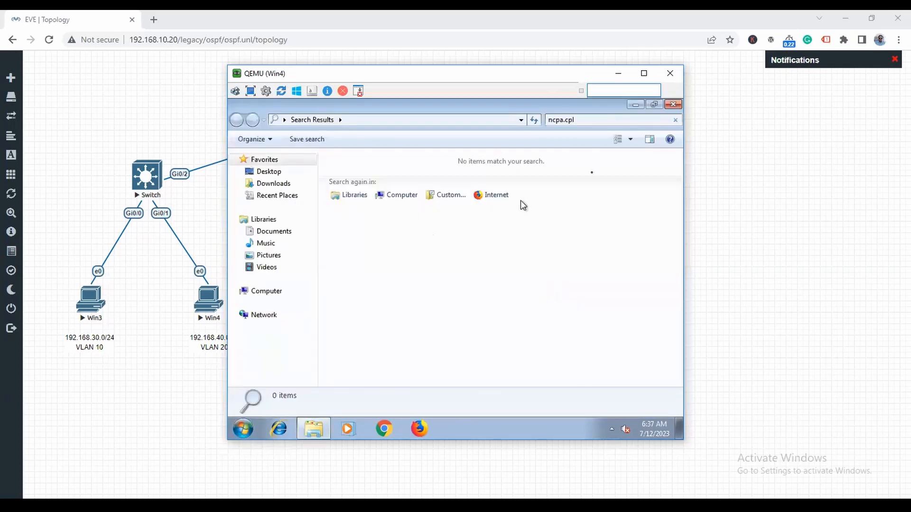
left_click(673, 105)
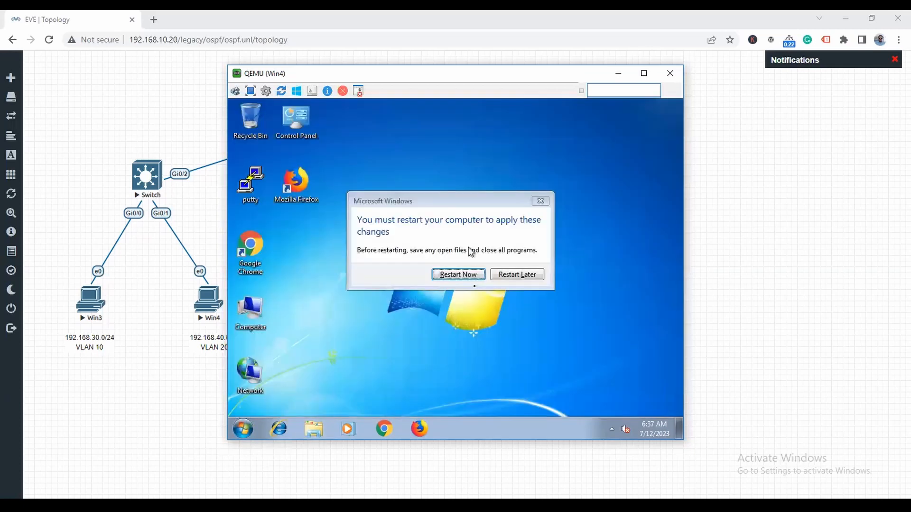
left_click(513, 275)
left_click(243, 429)
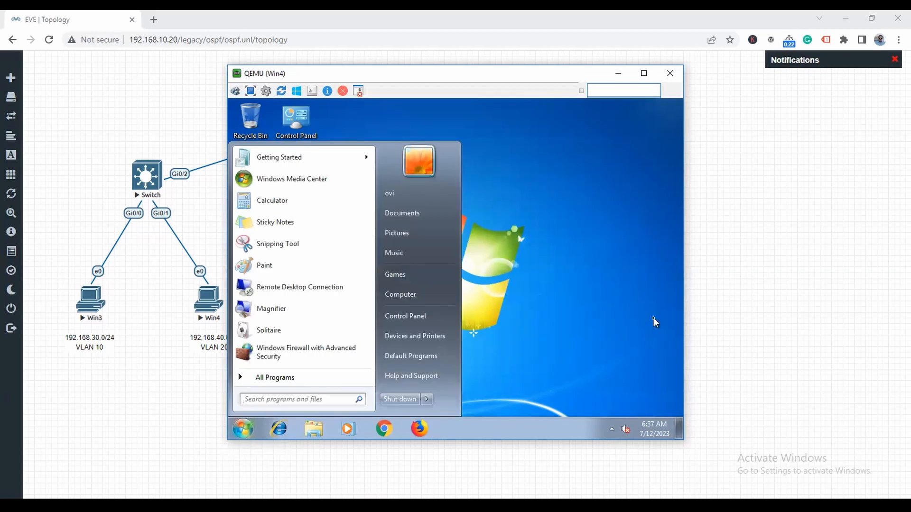
type("ncpa.cpl")
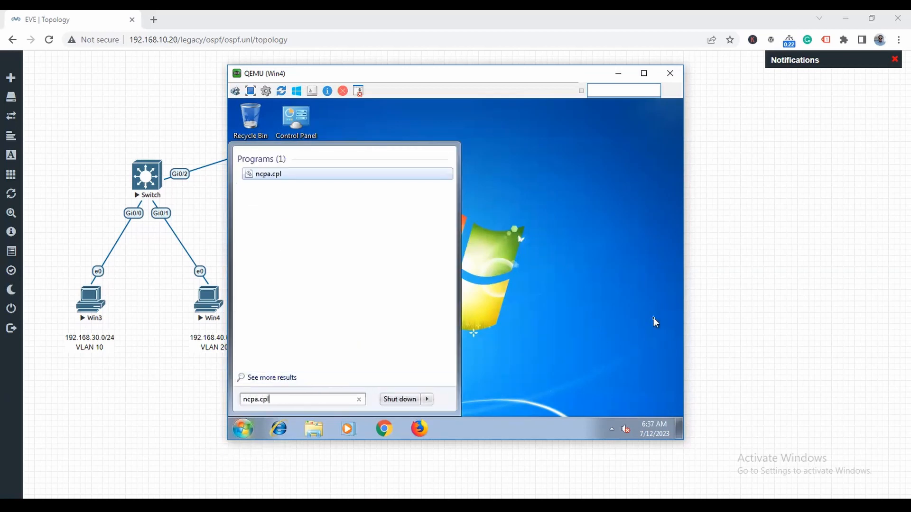
key("Return")
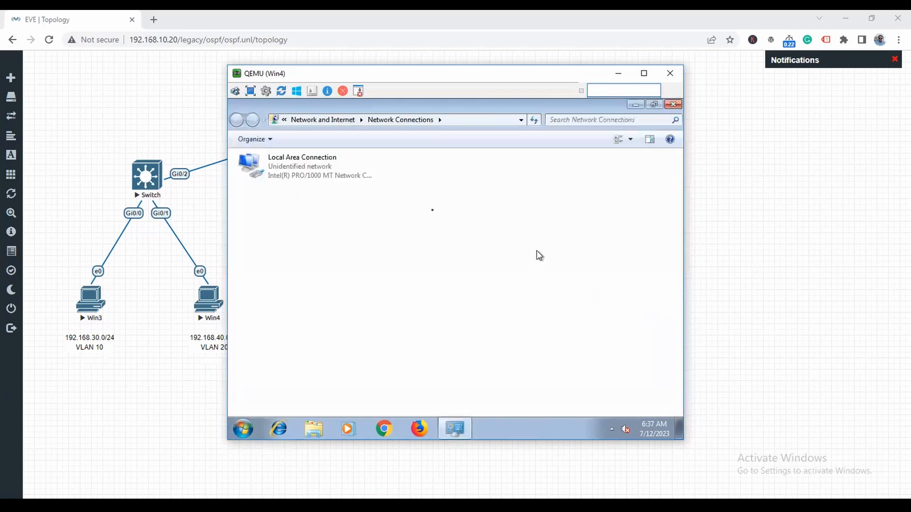
- Open the IPv4 properties of Local Area Connection
right_click(309, 174)
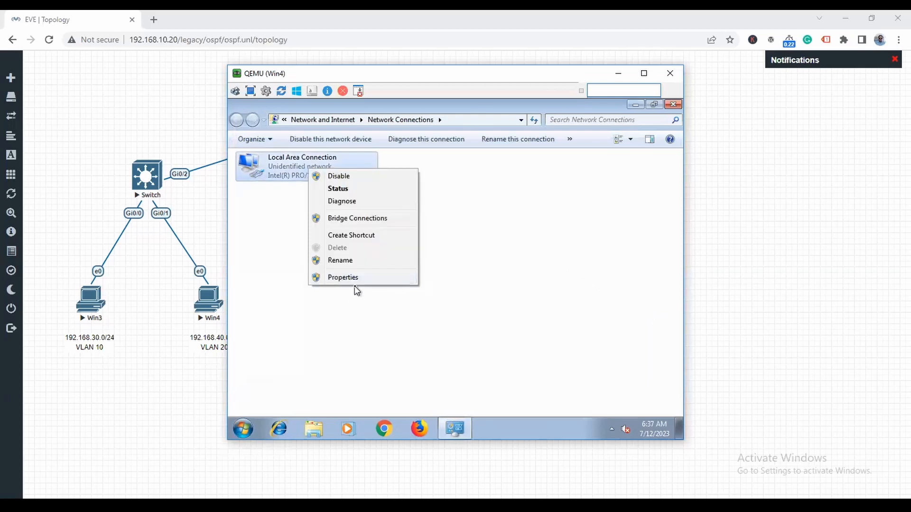
left_click(356, 289)
right_click(309, 179)
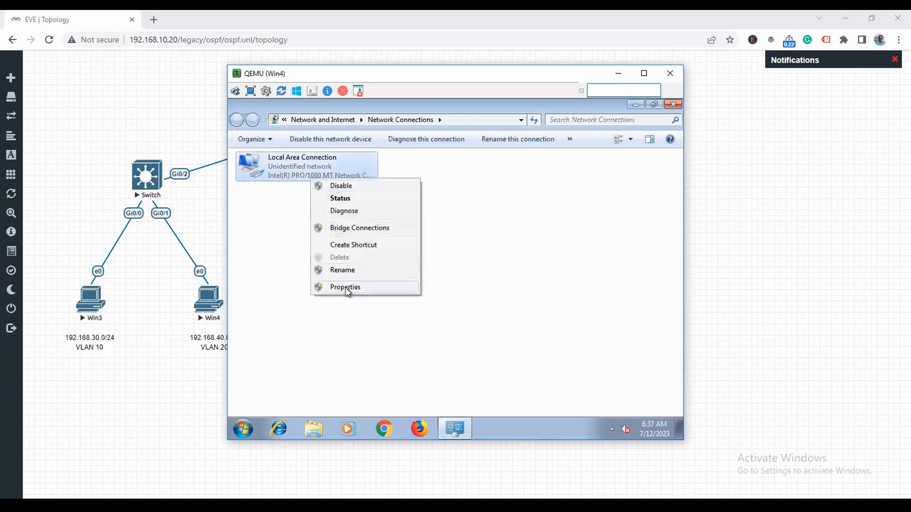
left_click(346, 287)
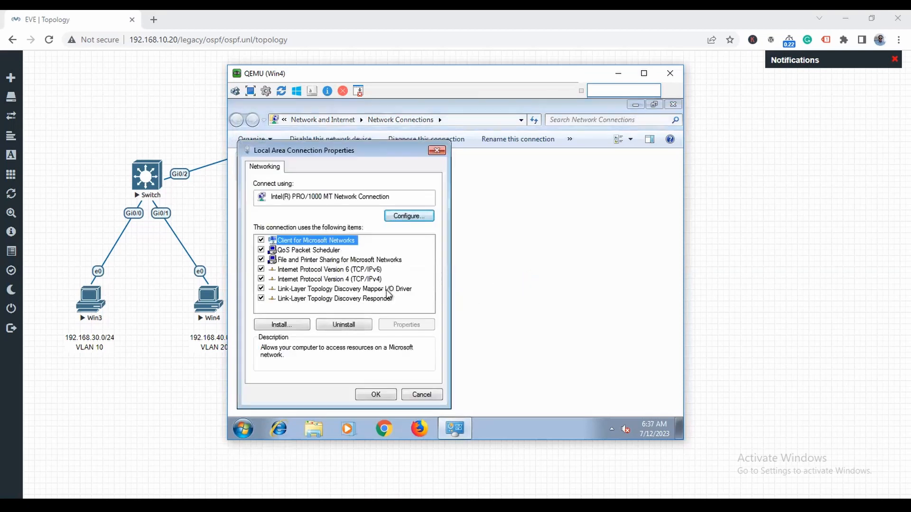
left_click(371, 279)
left_click(419, 324)
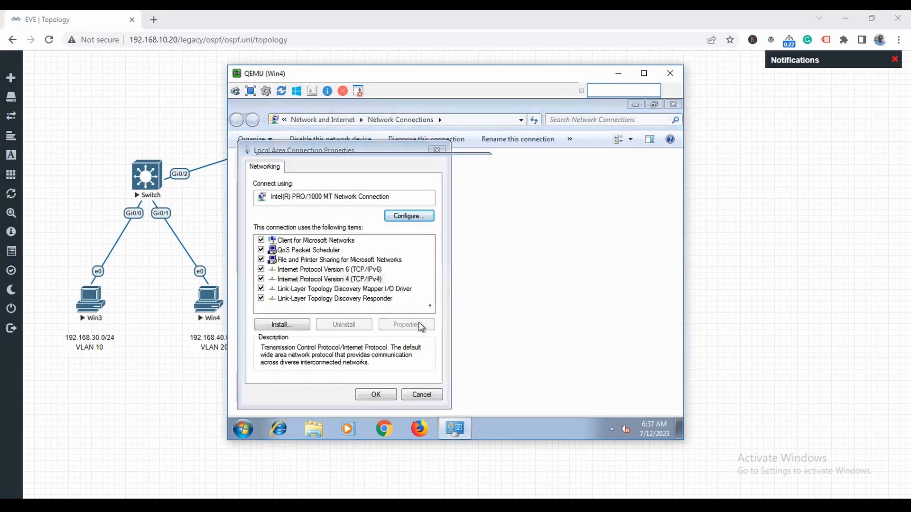
- Enter static IP 192.168.40.2, mask 255.255.255.0, gateway 192.168.40.1 and DNS
left_click(351, 243)
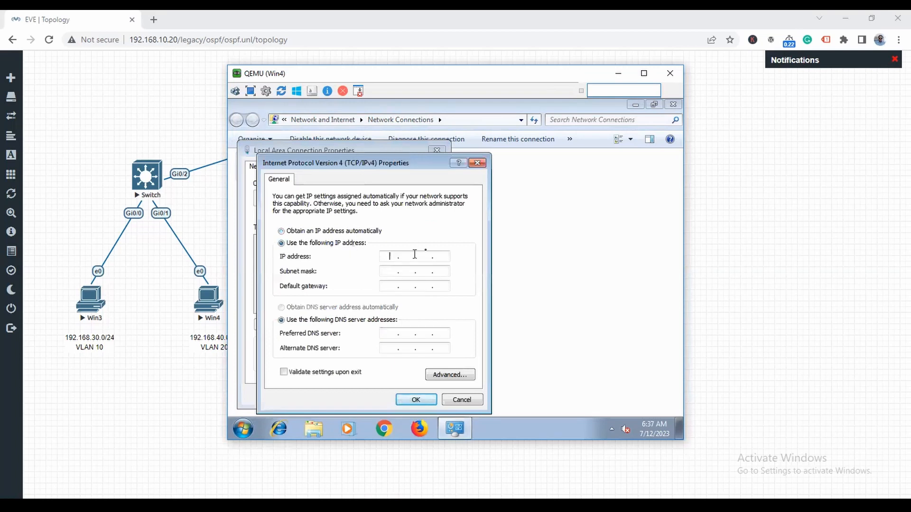
type("192 . 168 . 40 . 2")
key("Tab")
key("Tab")
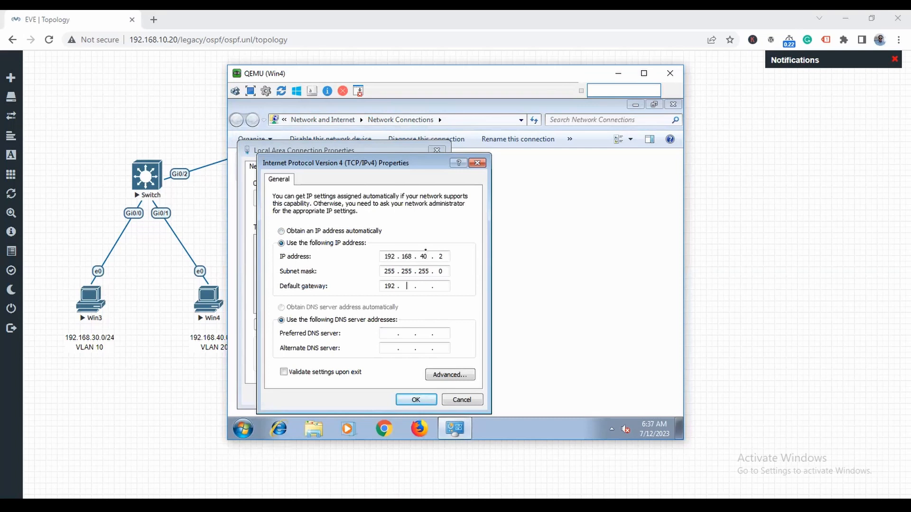
type("192 . 168 . 40 . 1")
key("Tab")
key("Tab")
type("8.")
- Apply the IPv4 settings and close all Win4 windows and its console
left_click(416, 400)
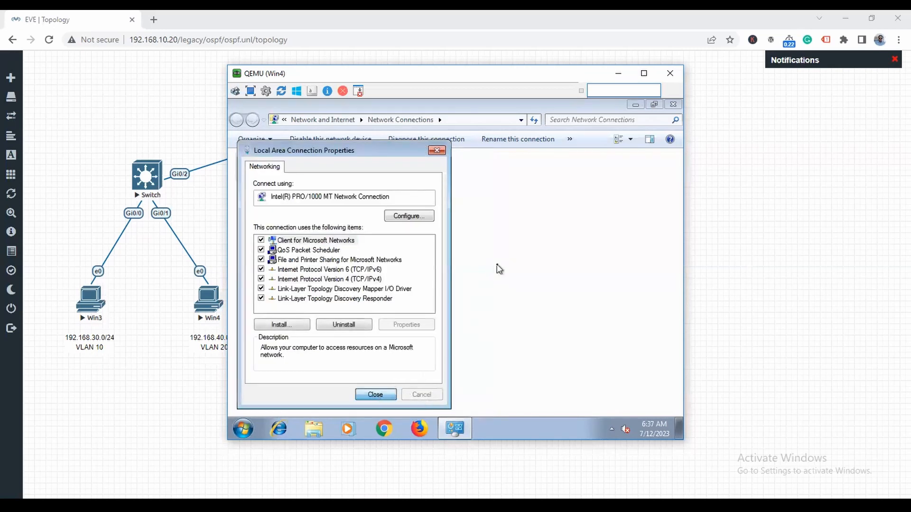
key("Return")
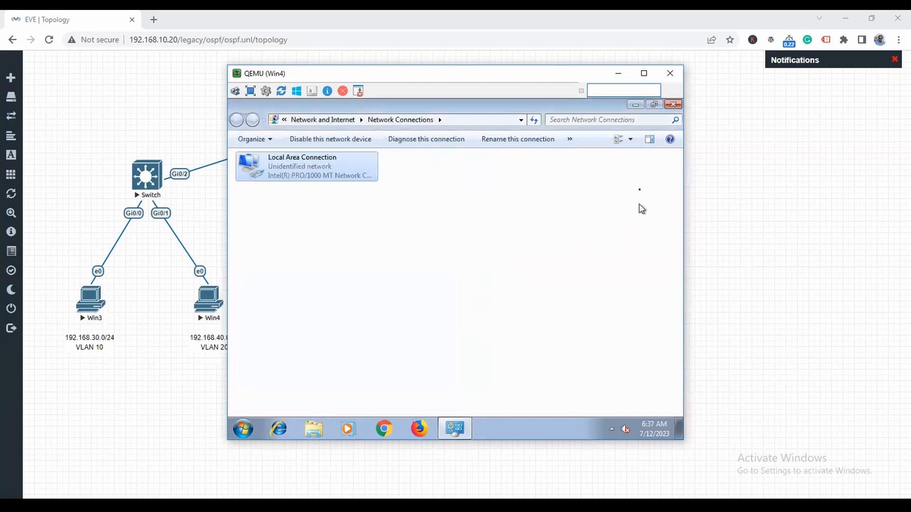
left_click(675, 105)
left_click(670, 73)
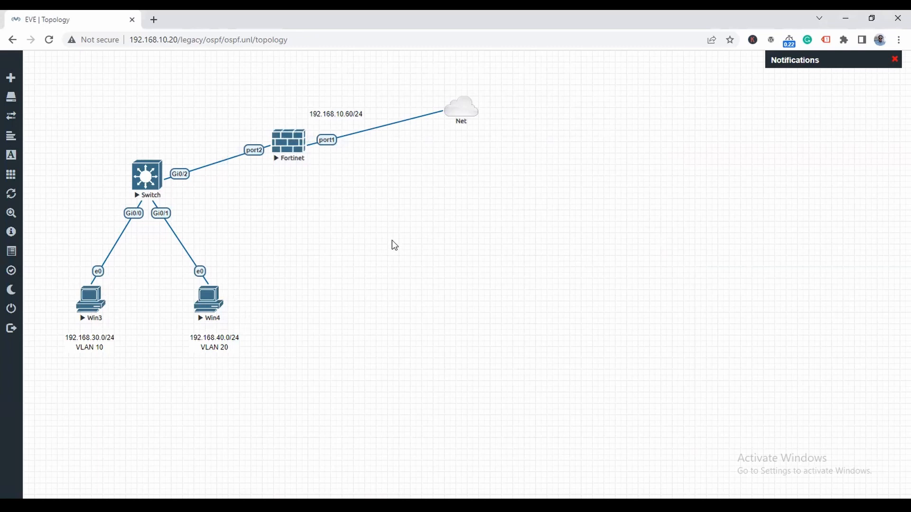
- Open the Fortinet node's console in PuTTY and enlarge the window
left_click(279, 152)
left_click(468, 115)
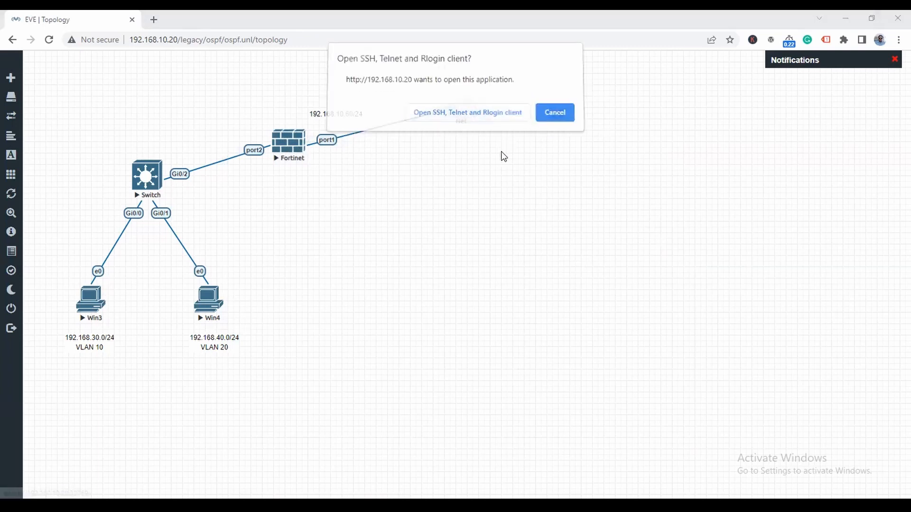
left_click_drag(278, 99, 430, 196)
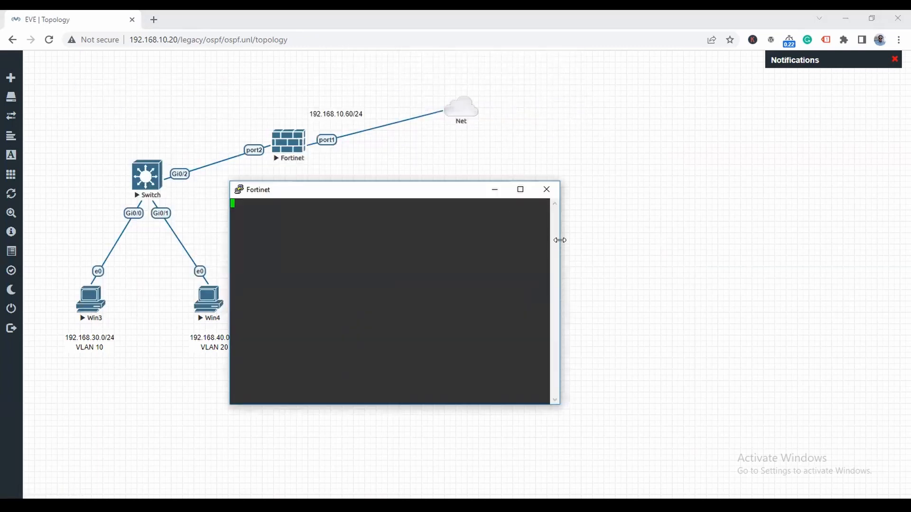
left_click_drag(560, 240, 699, 245)
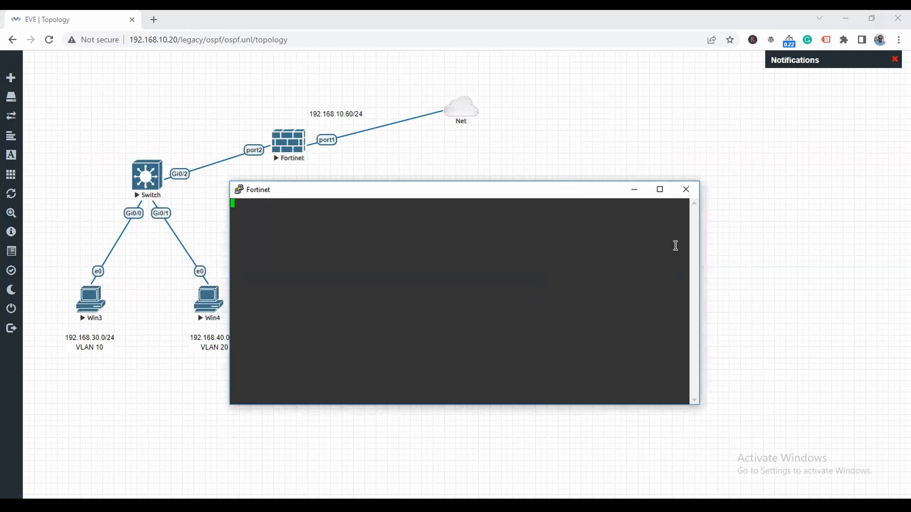
- Log in to the FortiGate console as admin and set a new administrator password
key("Return")
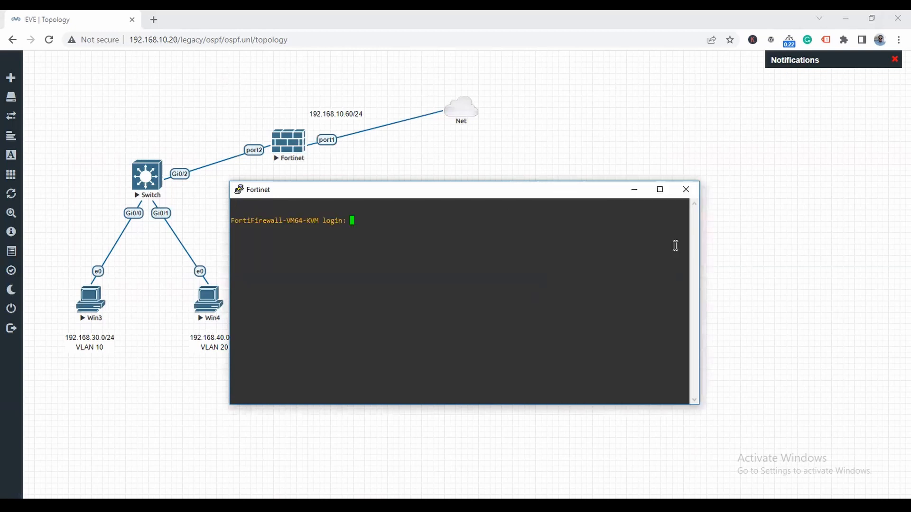
type("admin")
key("Return")
key("Return")
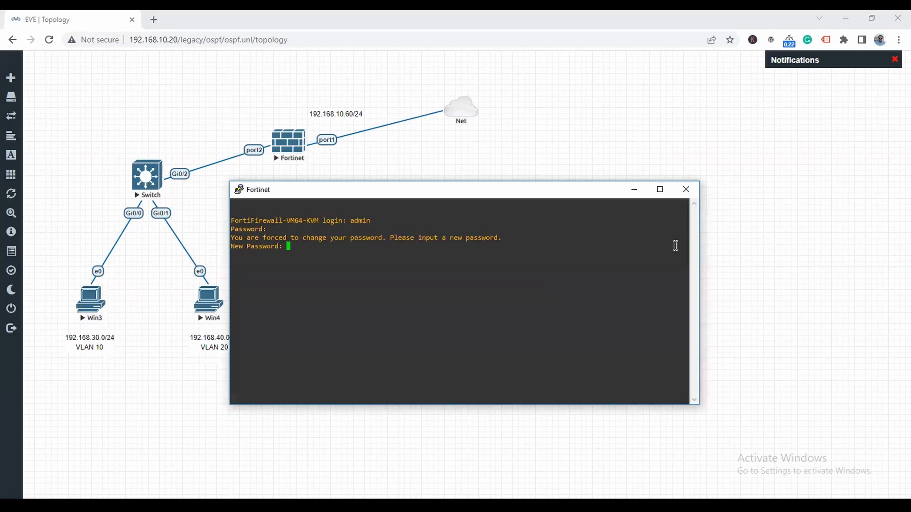
key("Return")
key("Return")
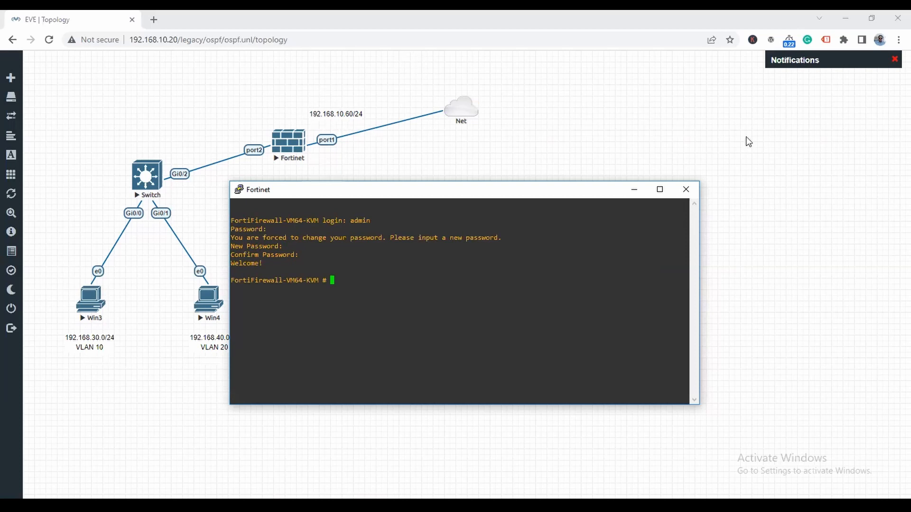
- Give port1 a static address of 192.168.10.60 255.255.255.0 via config system interface
type("config system interface")
key("Return")
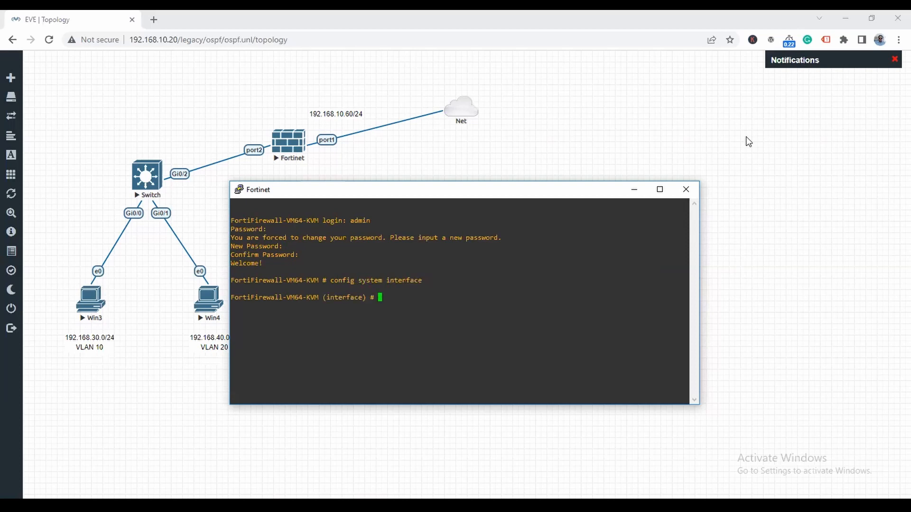
type("edit port1")
key("Return")
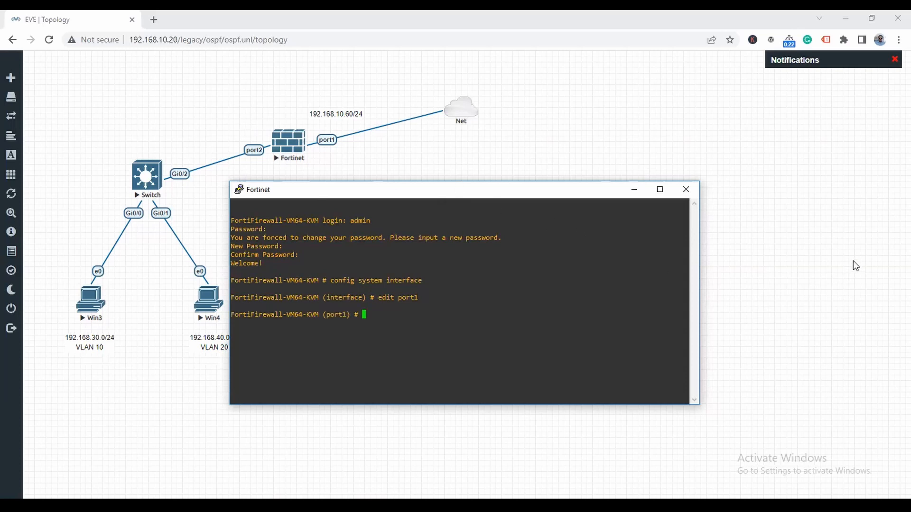
type("set mode static")
key("Return")
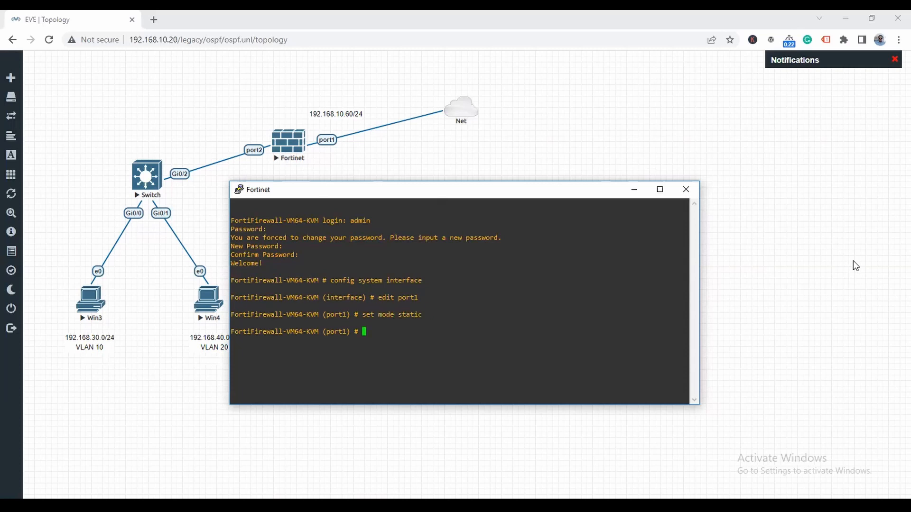
type("set ip 192.168.10.60 255.255.255.0")
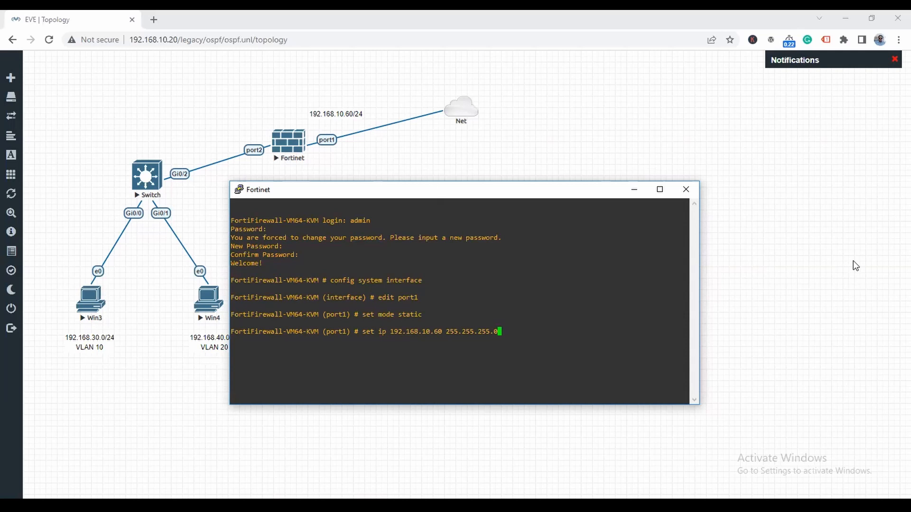
key("Return")
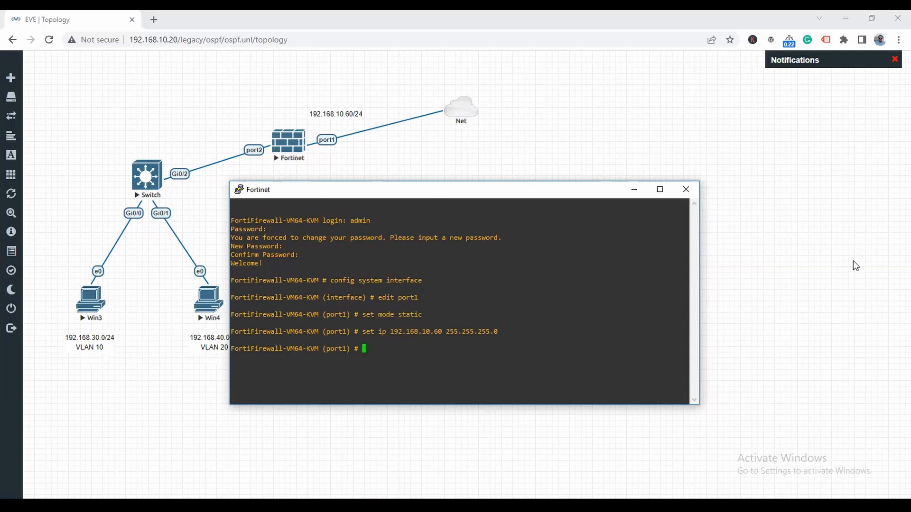
- Allow http, https, ping and ssh on port1, save with end, and close PuTTY
type("set allowaccess http https ping ssh")
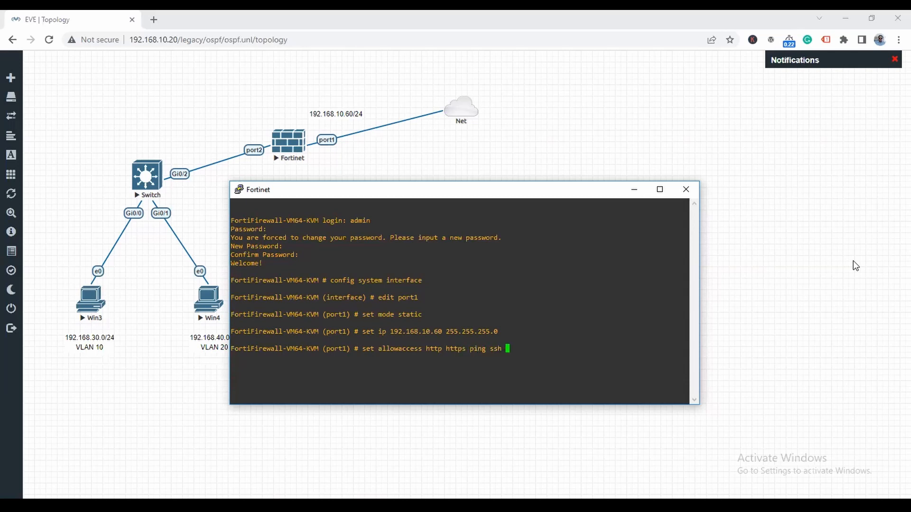
key("Return")
type("end")
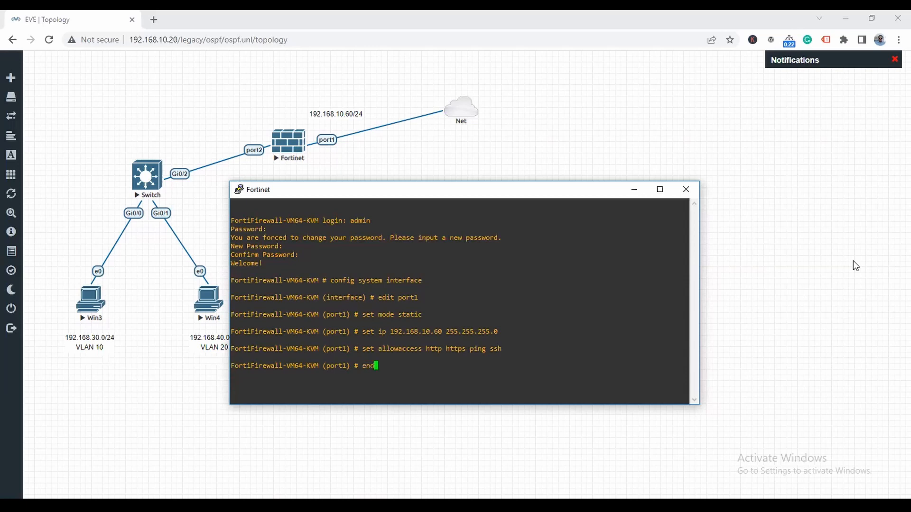
key("Return")
left_click(685, 189)
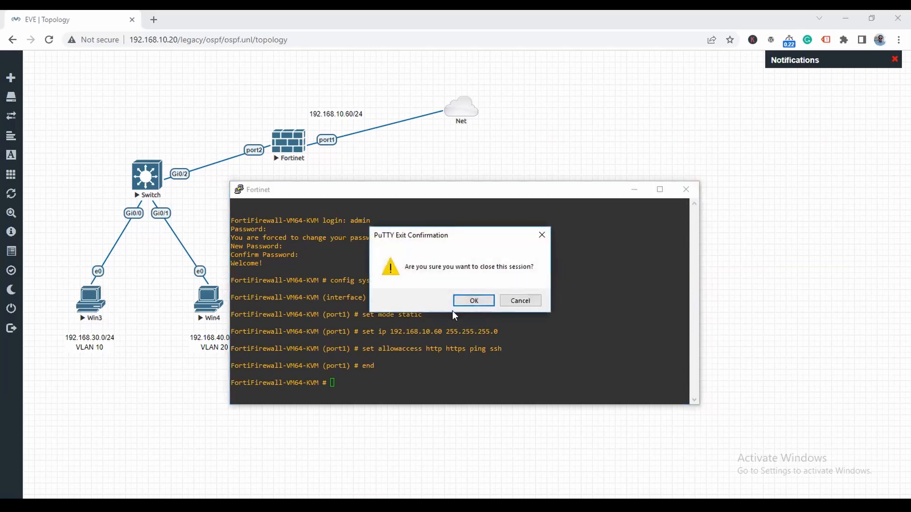
left_click(469, 300)
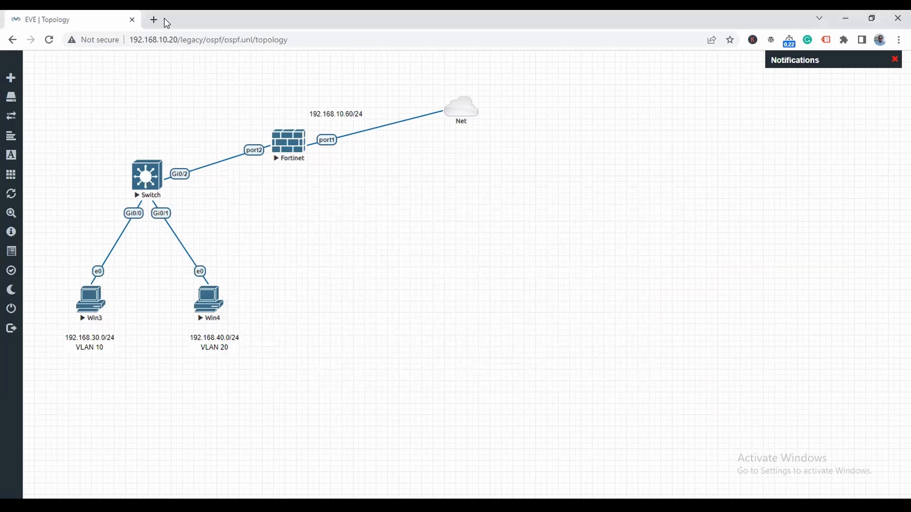
- Sign in as admin at 192.168.10.60 in a new Chrome tab, declining to save the password
left_click(154, 20)
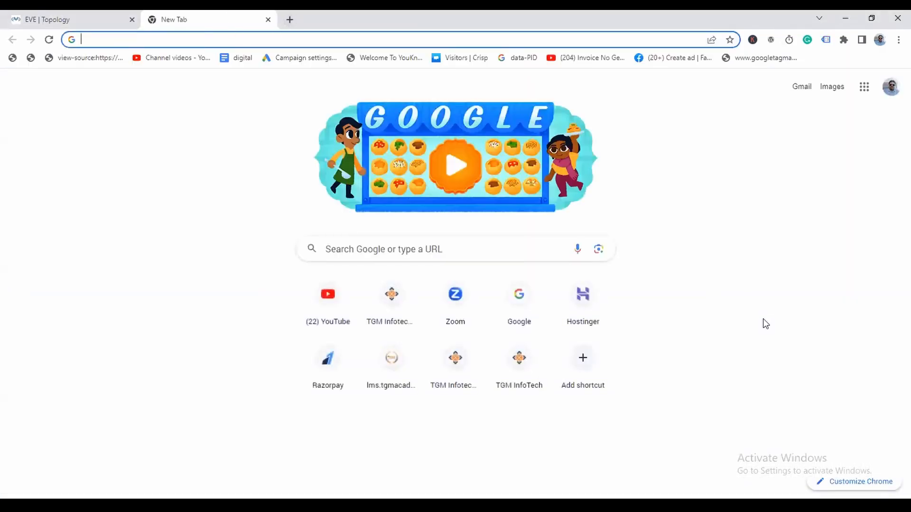
type("192.16")
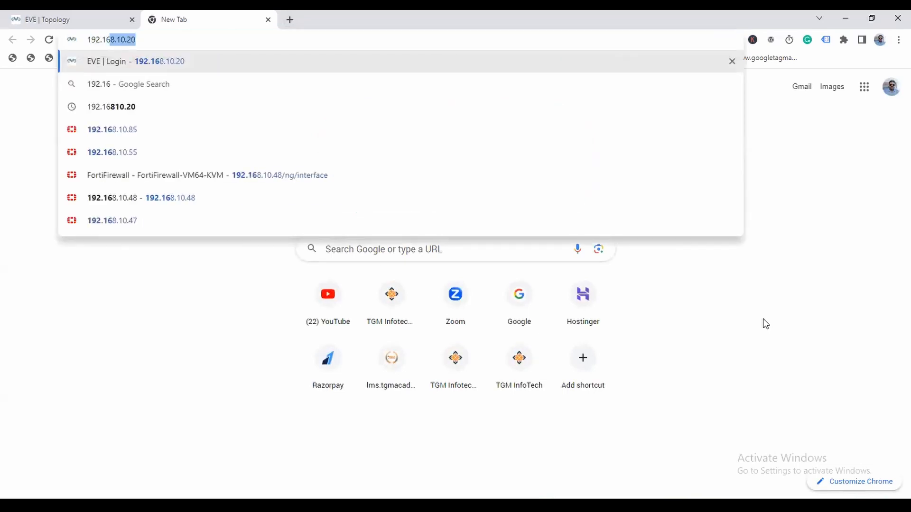
type("8.10.60")
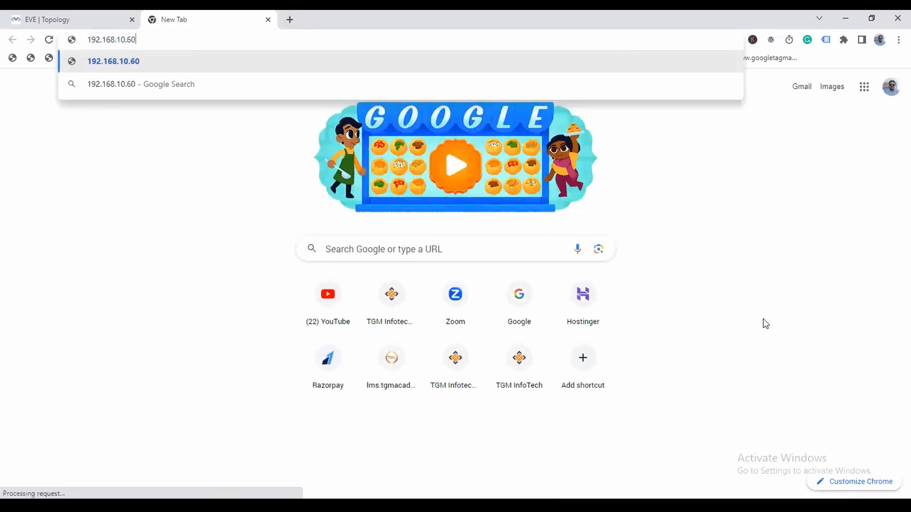
key("Return")
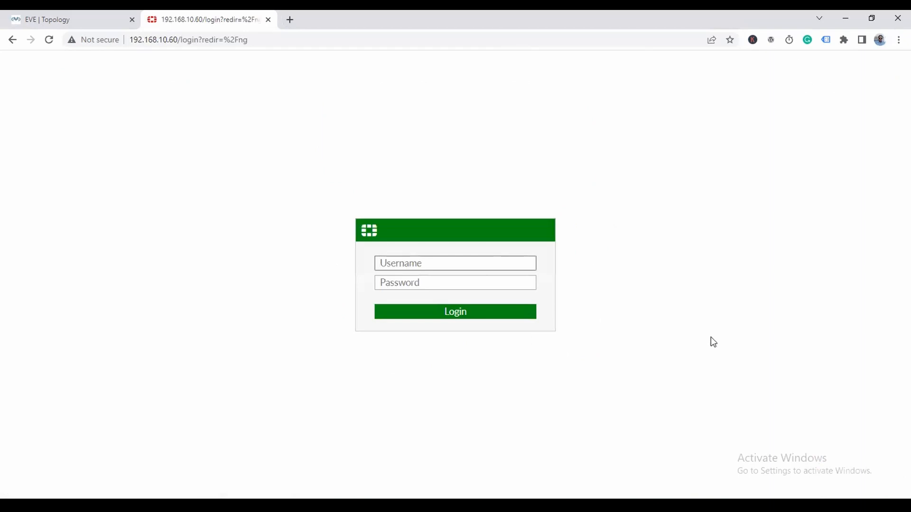
type("admin")
key("Tab")
type("ad")
key("BackSpace")
type("•••••••")
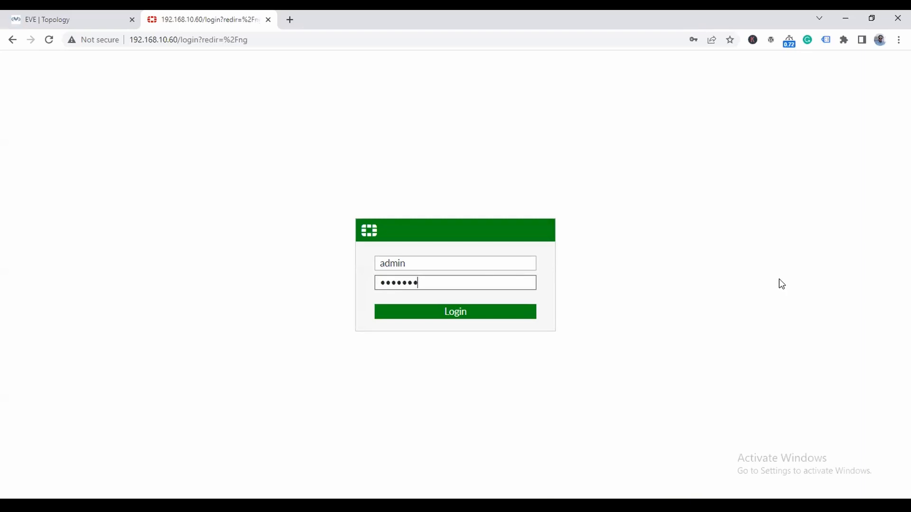
type("••")
key("Return")
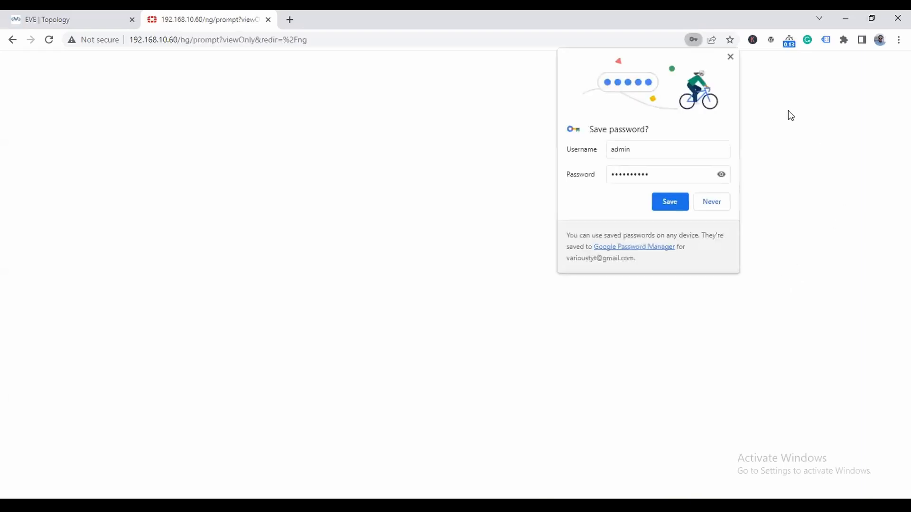
left_click(730, 56)
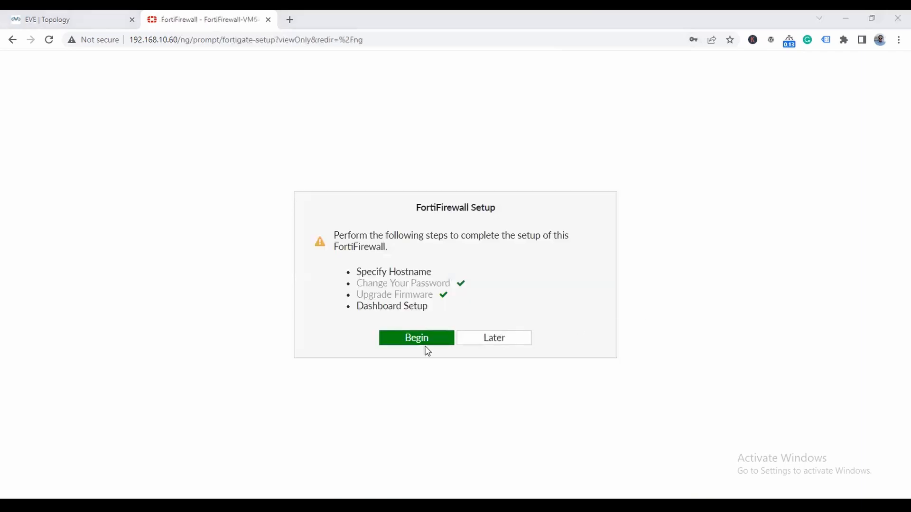
- Complete the initial setup keeping the default hostname and the Optimal dashboard
left_click(428, 342)
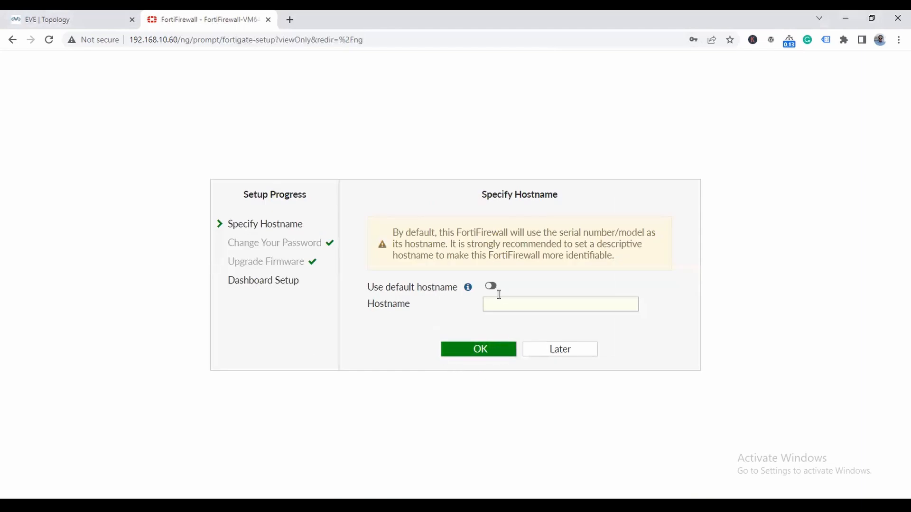
left_click(491, 286)
left_click(482, 351)
left_click(521, 352)
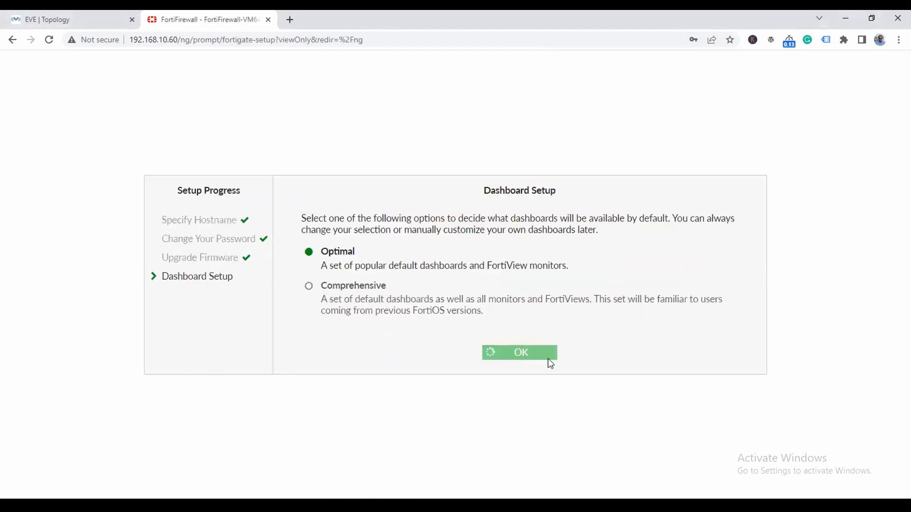
left_click(478, 433)
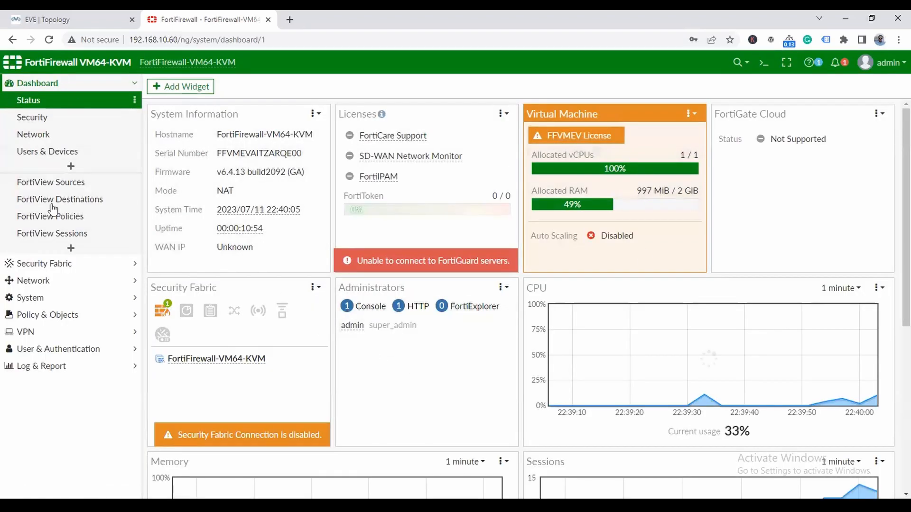
- Specify DNS servers 8.8.8.8 and 1.1.1.1 under Network > DNS and apply
left_click(47, 280)
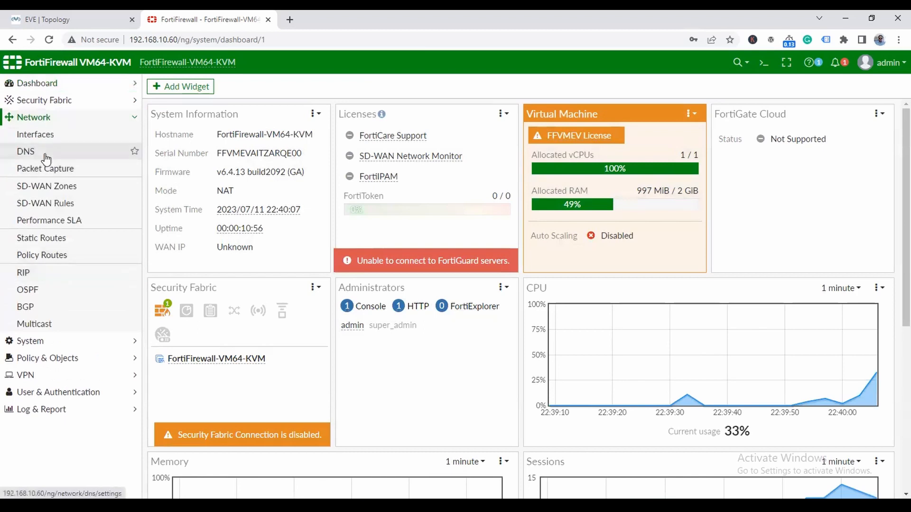
left_click(43, 153)
left_click(374, 110)
triple_click(334, 126)
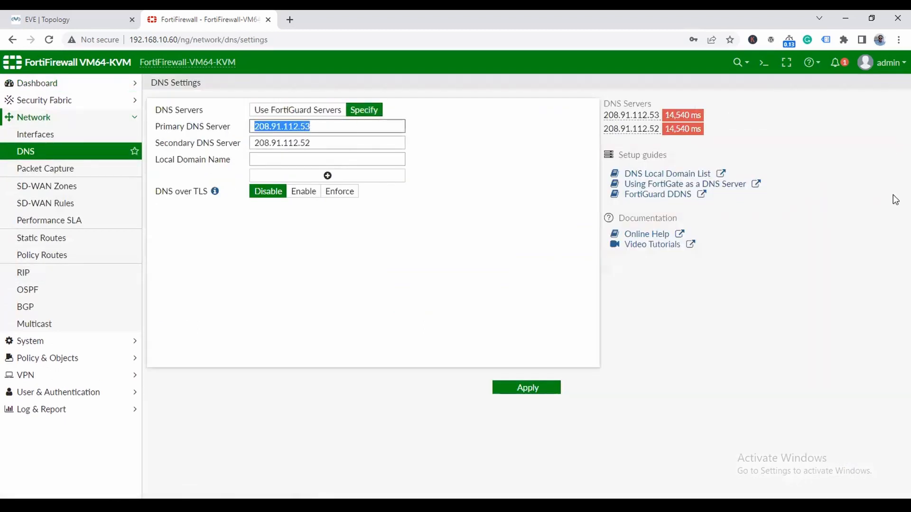
type("8.8.8.8")
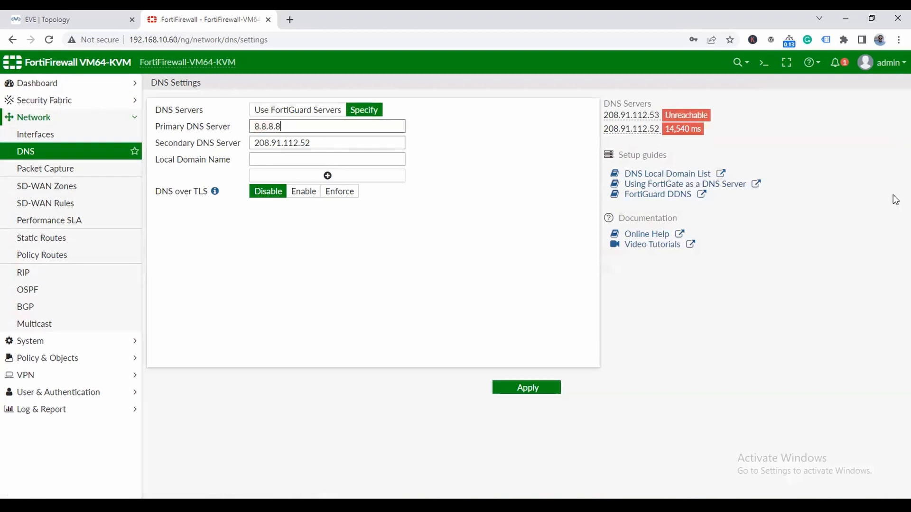
left_click_drag(325, 143, 298, 142)
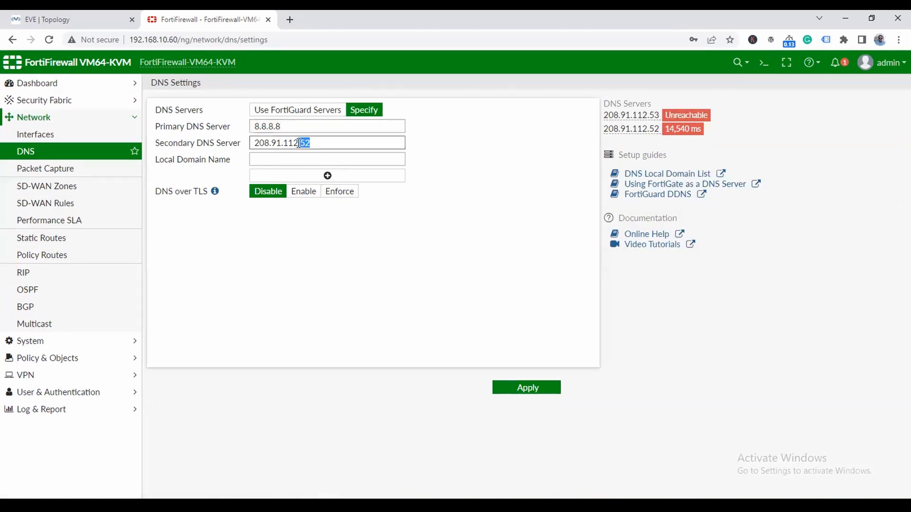
key("BackSpace")
key("BackSpace")
key("BackSpace")
key("BackSpace")
key("BackSpace")
key("BackSpace")
key("BackSpace")
key("BackSpace")
key("BackSpace")
key("BackSpace")
key("BackSpace")
type("1.1.1.1")
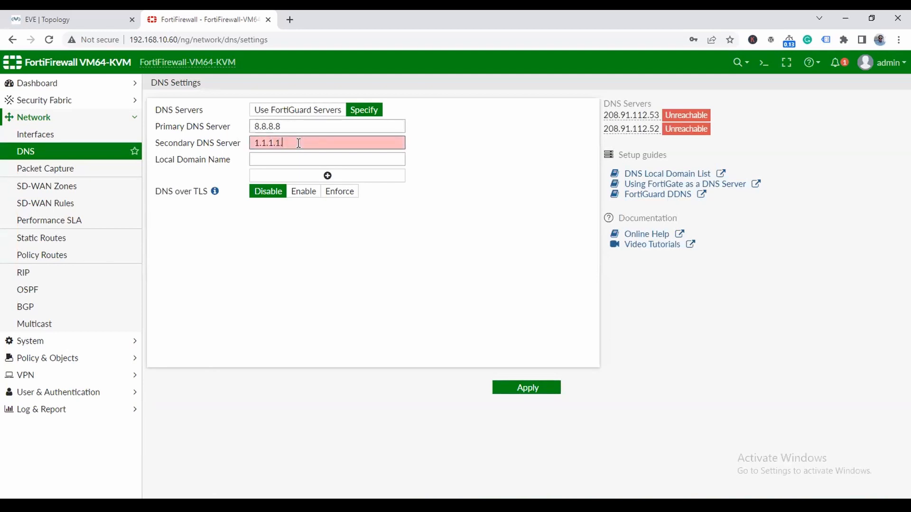
left_click(527, 390)
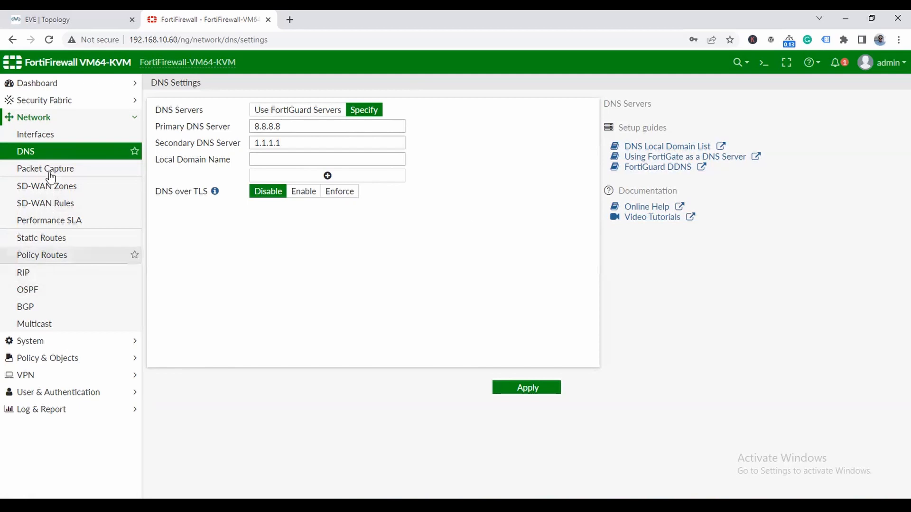
- Glance at the Static Routes and Interfaces pages, then return to the EVE topology
left_click(54, 245)
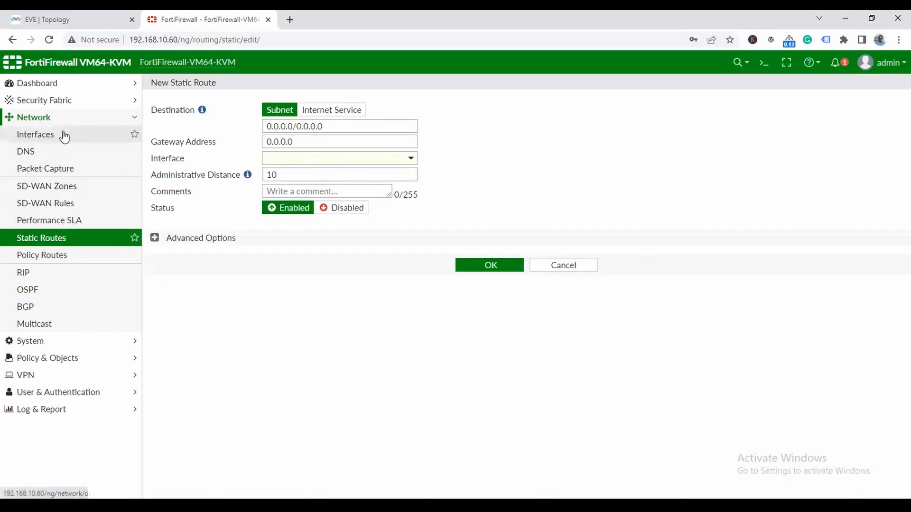
left_click(42, 137)
left_click(76, 19)
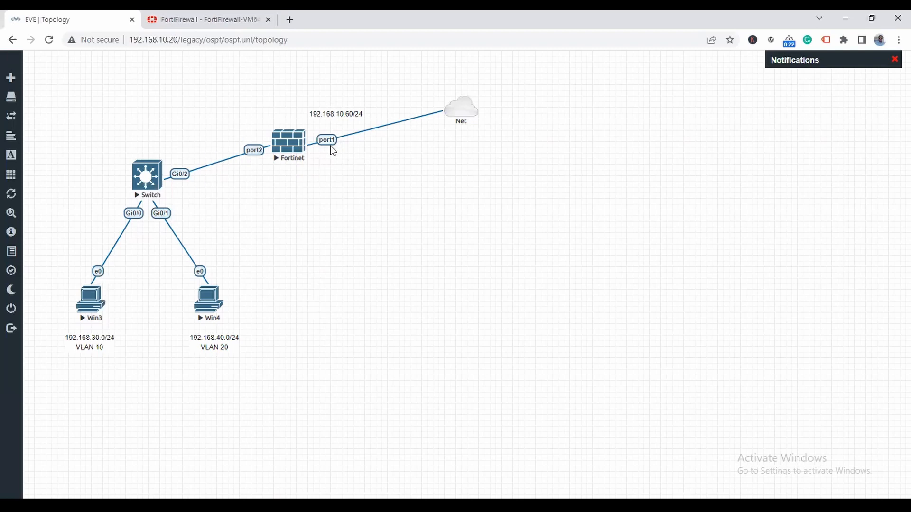
- Set port1's role to WAN with alias WAN and save it
left_click(211, 22)
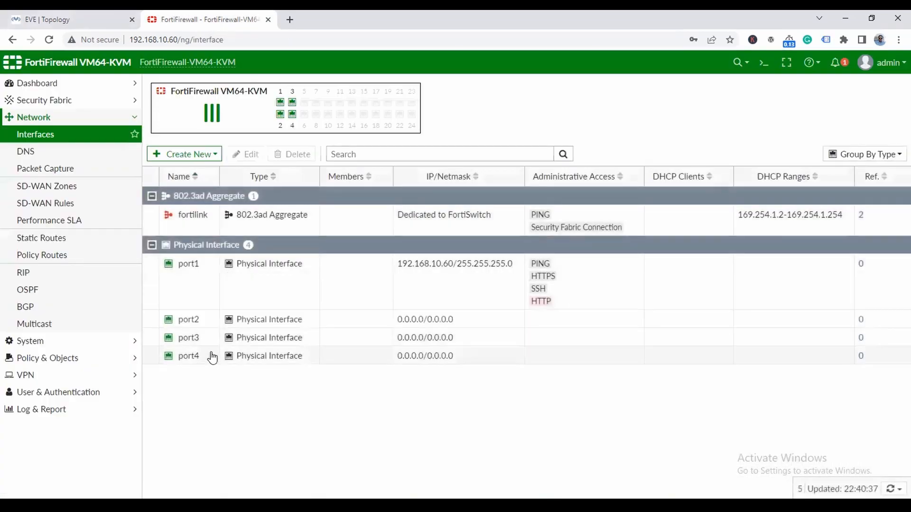
double_click(189, 268)
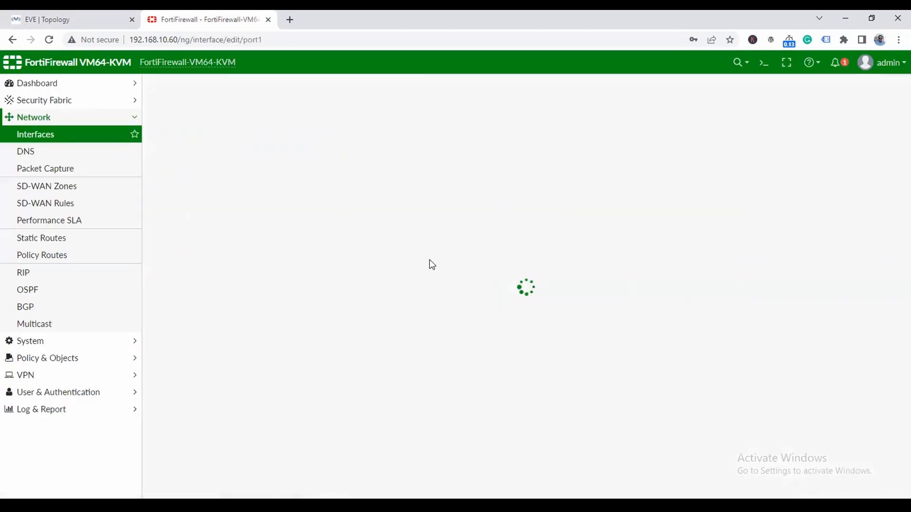
left_click(266, 176)
left_click(261, 197)
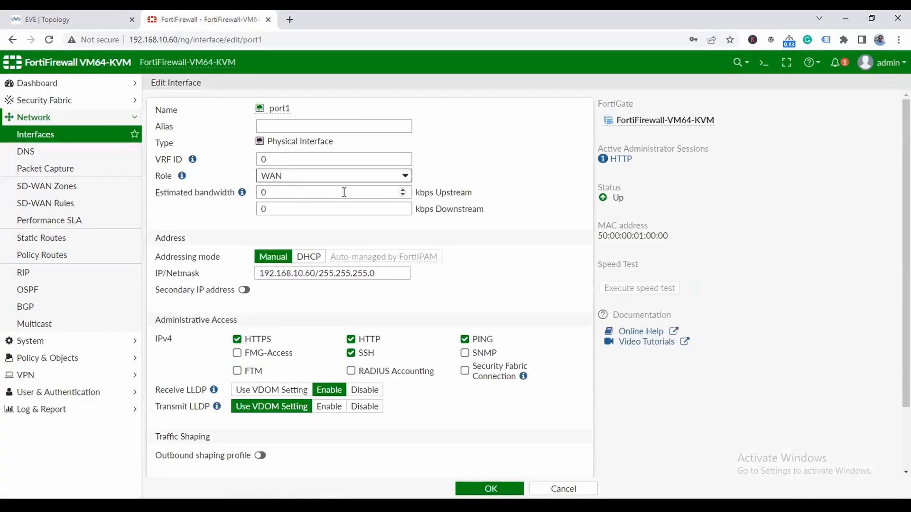
left_click(282, 129)
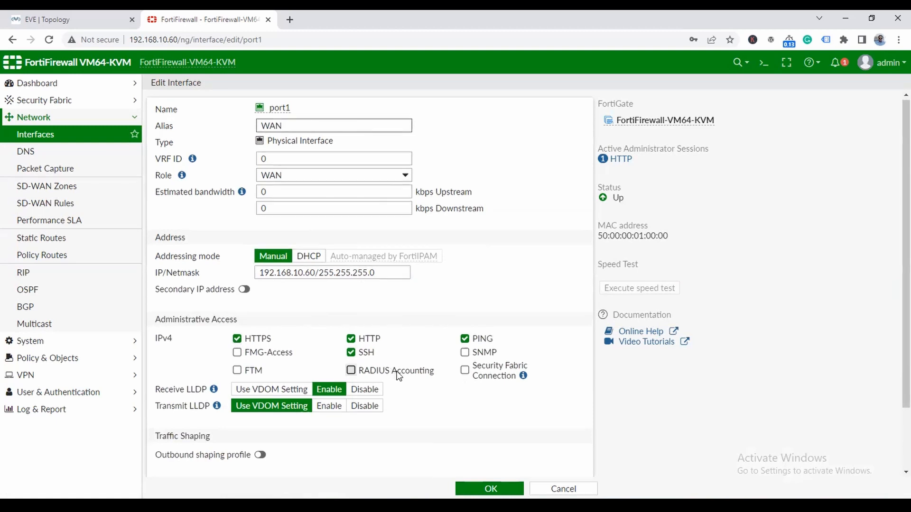
scroll(398, 372, "down", 2)
left_click(485, 489)
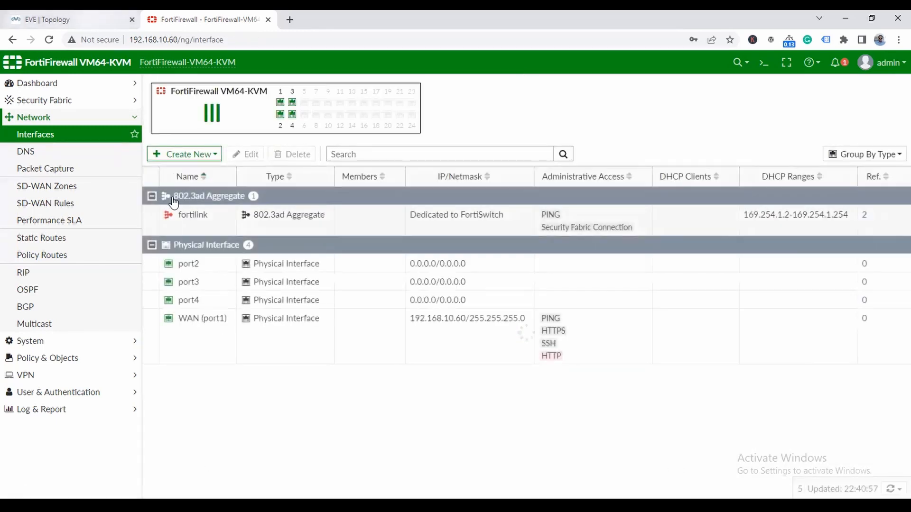
- Open port2's Edit Interface form, ready to enter its alias
left_click(194, 263)
left_click(242, 154)
left_click(247, 125)
- Give port2 the alias LAN and the LAN role, checking the topology subnets
type("LAN")
left_click(269, 175)
left_click(246, 187)
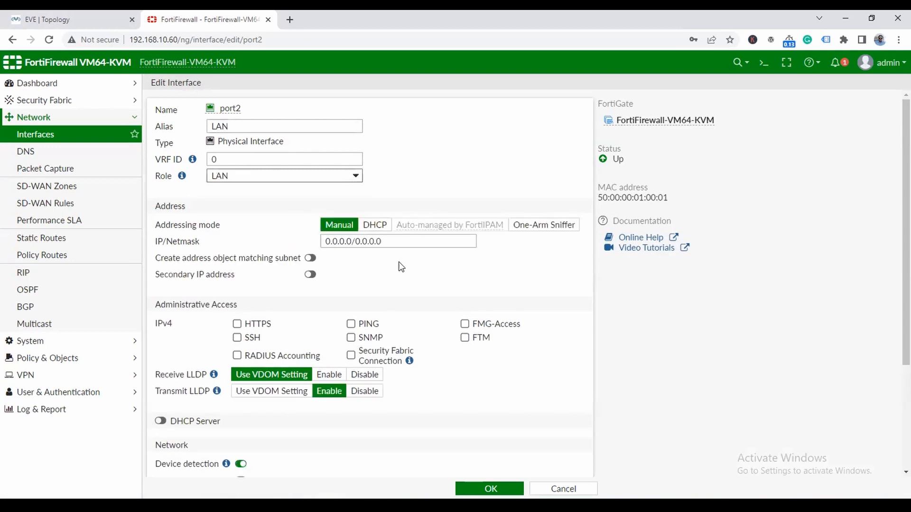
left_click_drag(399, 245, 292, 243)
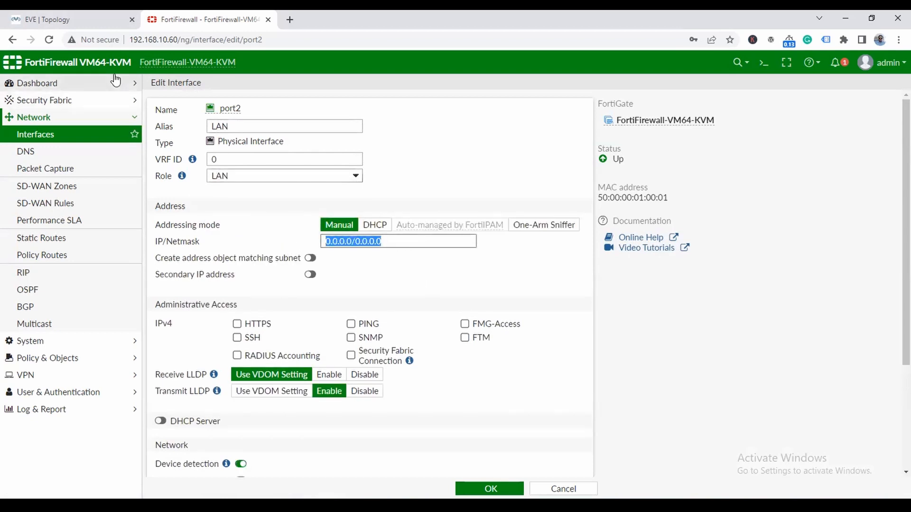
left_click(88, 19)
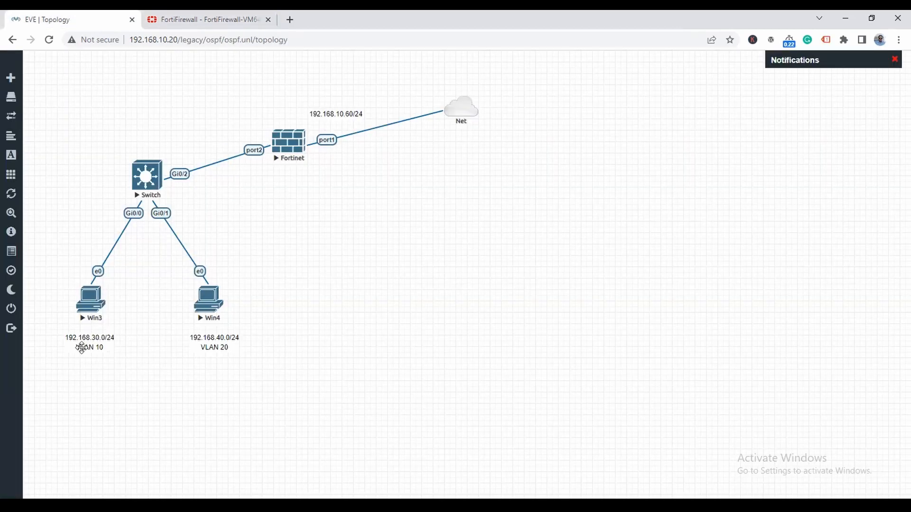
left_click(208, 15)
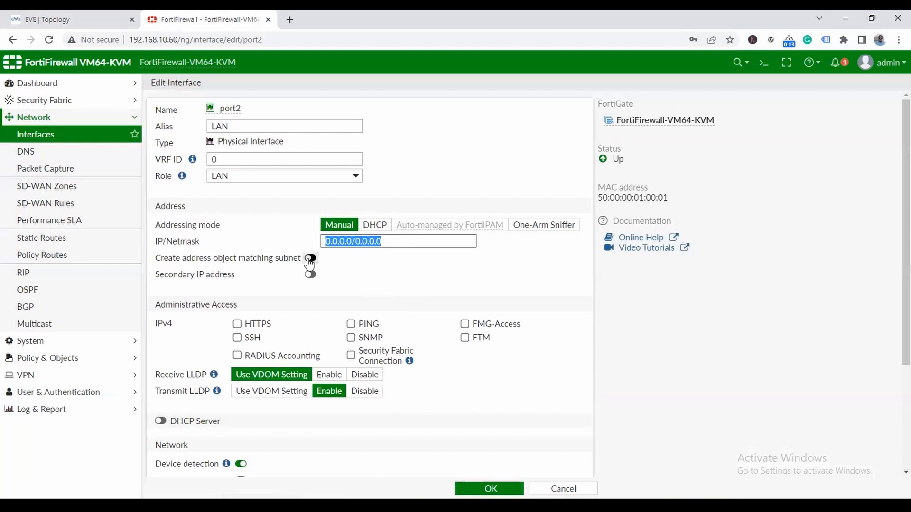
- Allow PING, HTTPS and SSH administrative access on port2 and save it
left_click(351, 324)
left_click(237, 323)
left_click(238, 338)
scroll(479, 367, "down", 3)
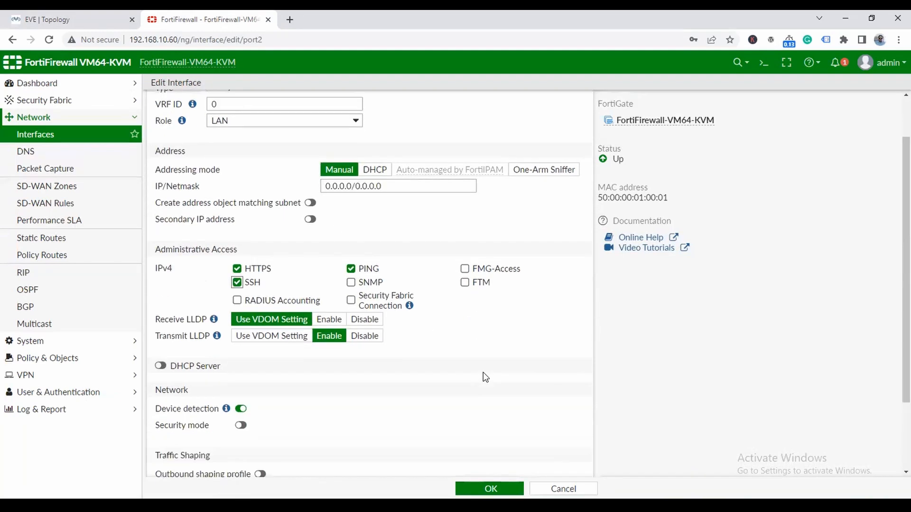
left_click(478, 491)
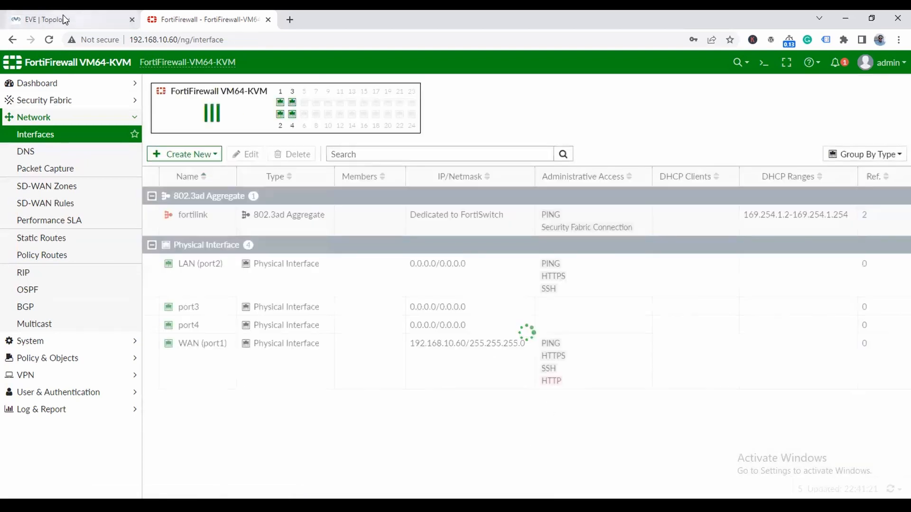
left_click(63, 16)
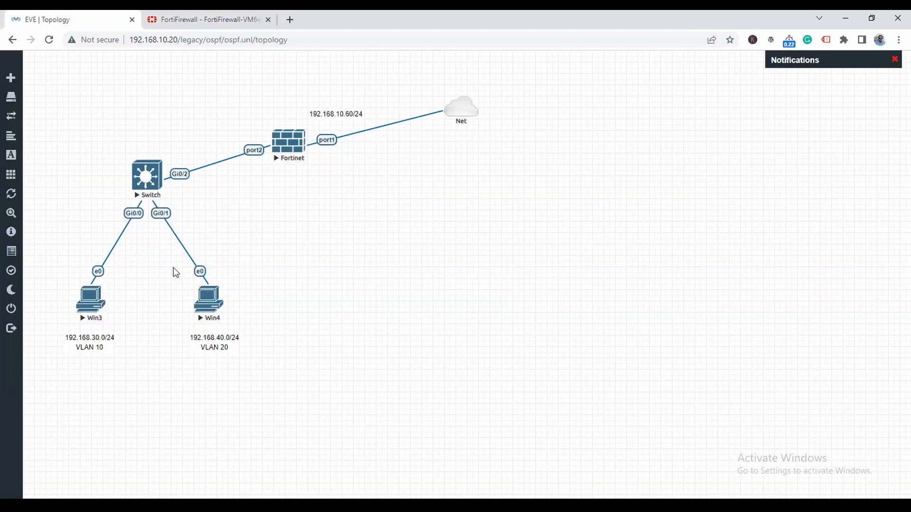
left_click(192, 20)
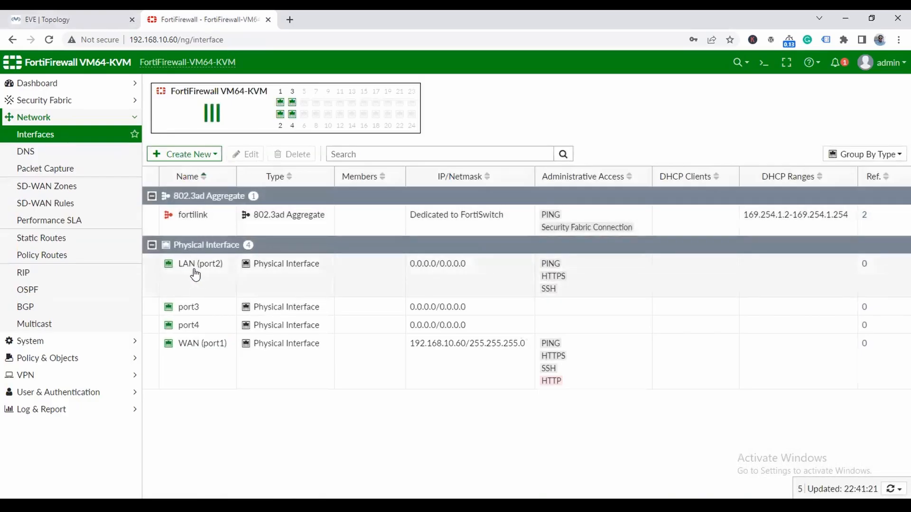
- Create a new interface named and aliased VLAN-10 on parent LAN (port2)
mouse_move(195, 269)
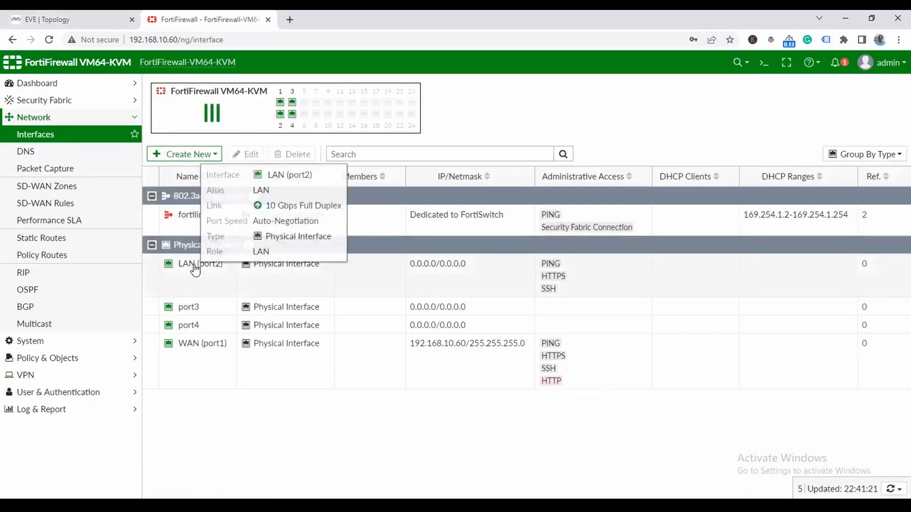
left_click(192, 154)
left_click(190, 170)
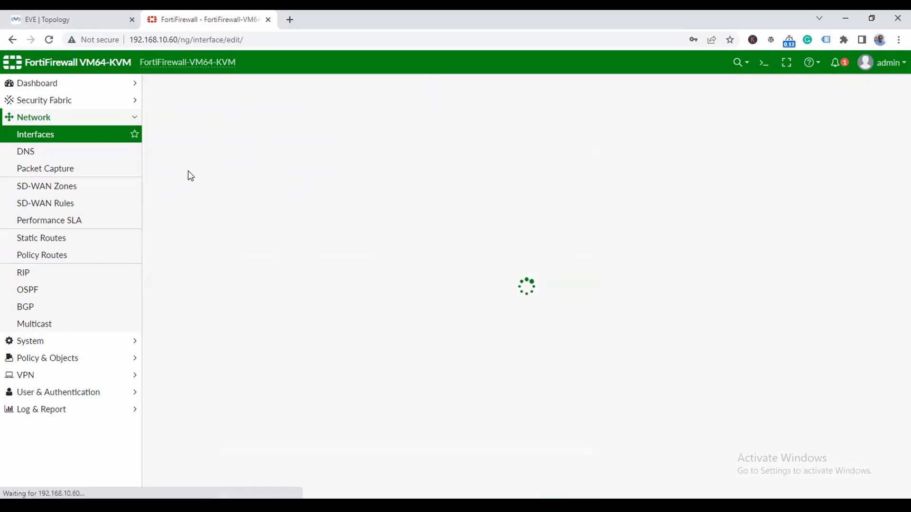
left_click(271, 111)
type("VLAN")
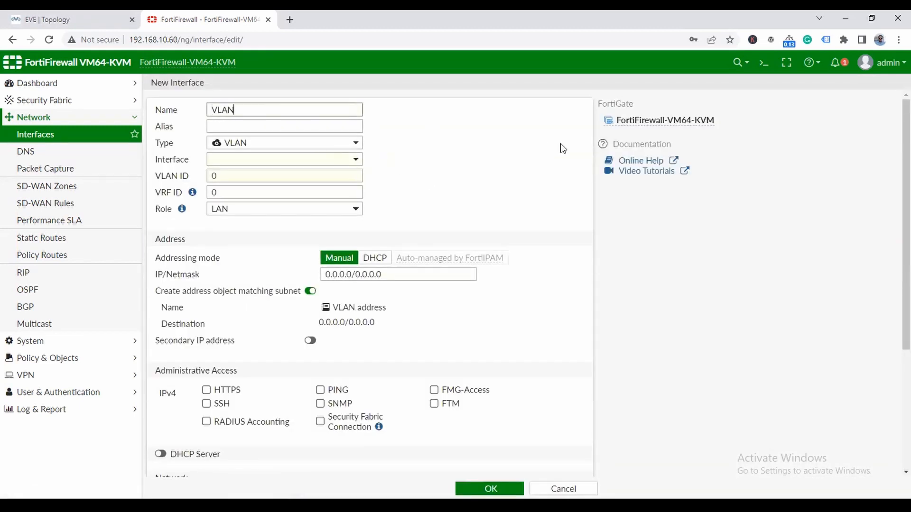
type("-10")
left_click_drag(272, 106, 188, 105)
key("ctrl+c")
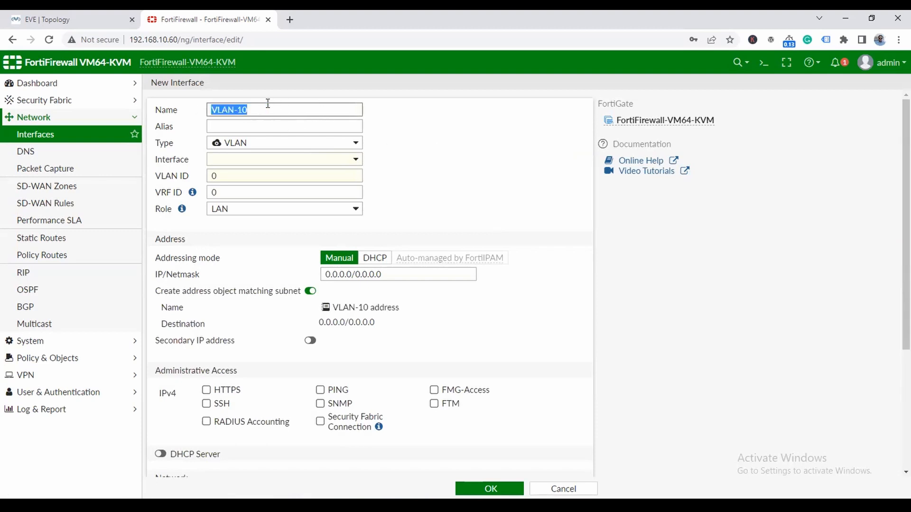
left_click(257, 129)
key("ctrl+v")
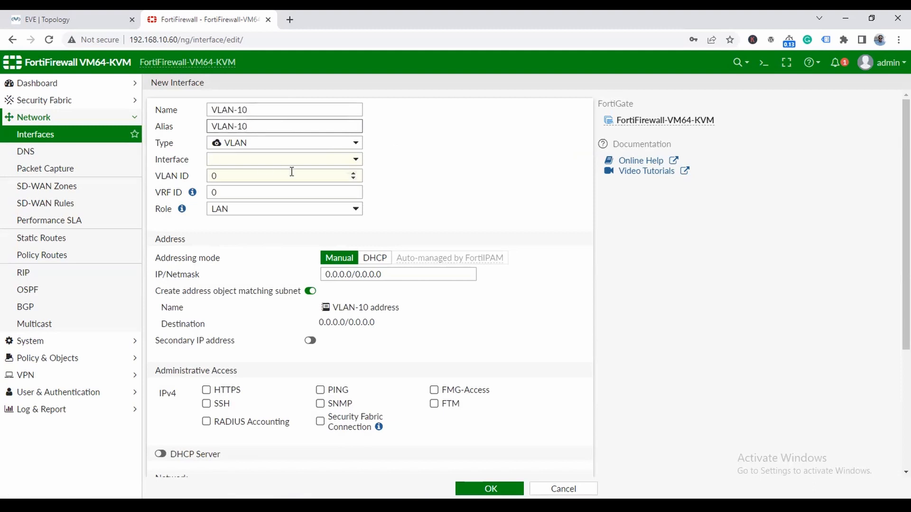
left_click(342, 162)
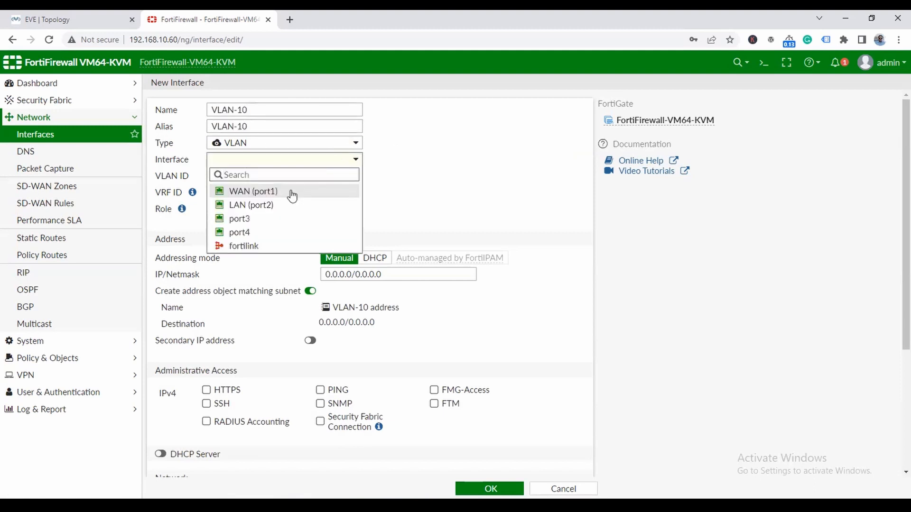
left_click(258, 206)
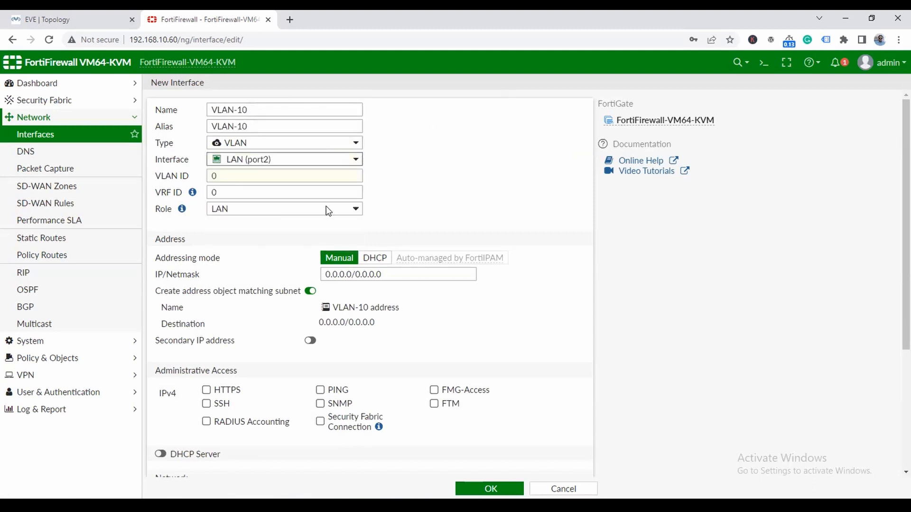
- Set VLAN ID 10 and address 192.168.30.1/24 for VLAN-10 and save it
left_click(236, 178)
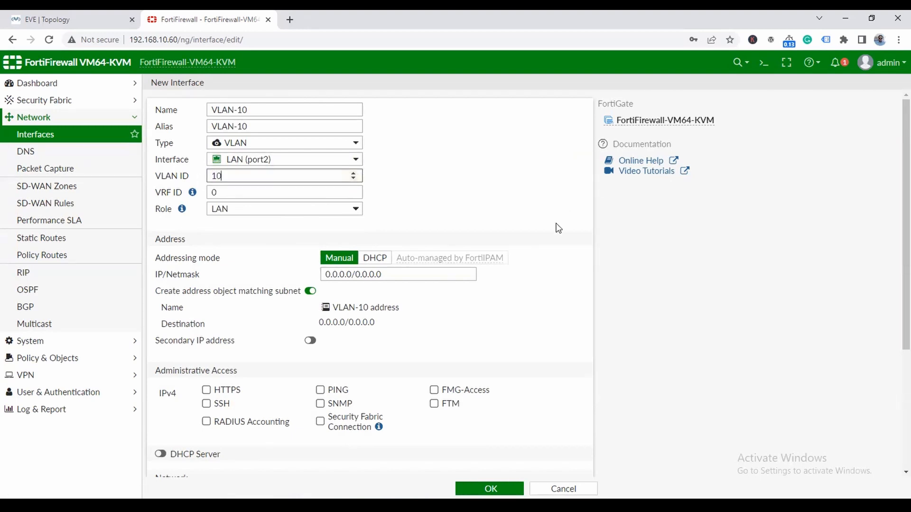
triple_click(394, 274)
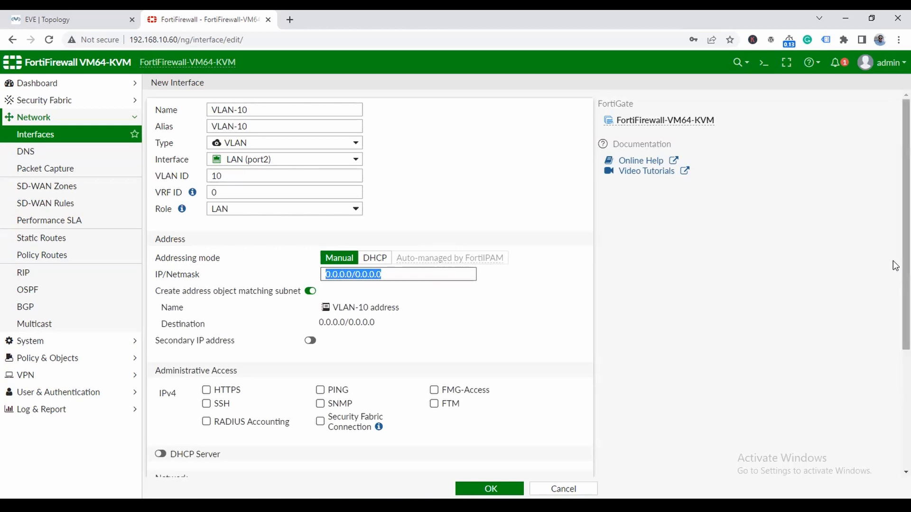
type("192.168.")
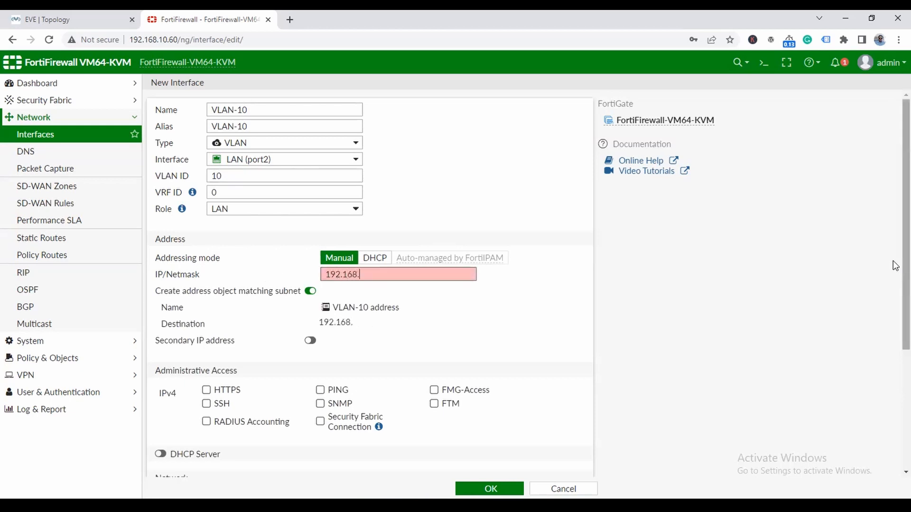
type("10.1")
left_click(88, 19)
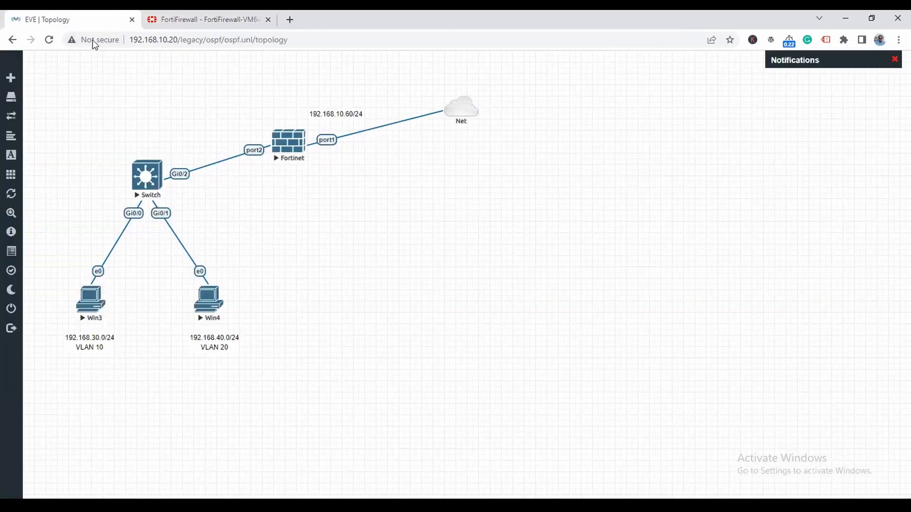
left_click(209, 20)
key("BackSpace")
key("BackSpace")
key("BackSpace")
key("BackSpace")
type("30.1")
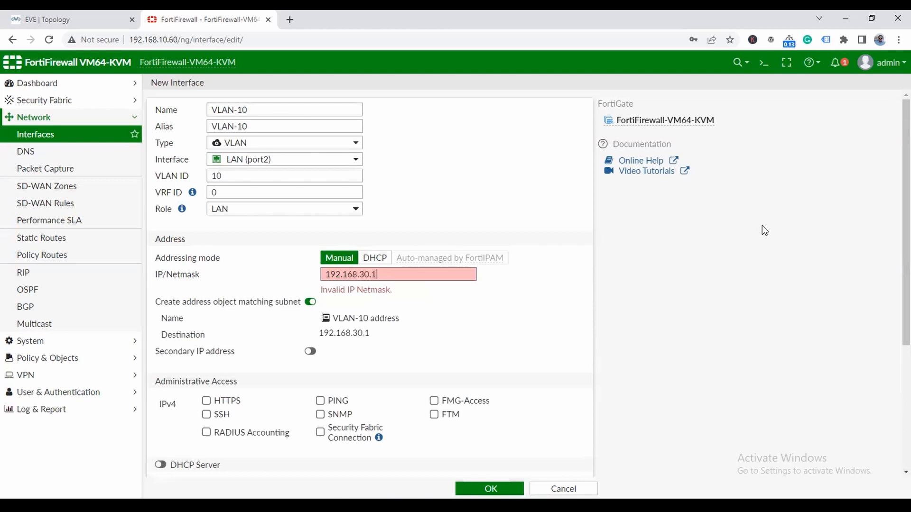
type("/24")
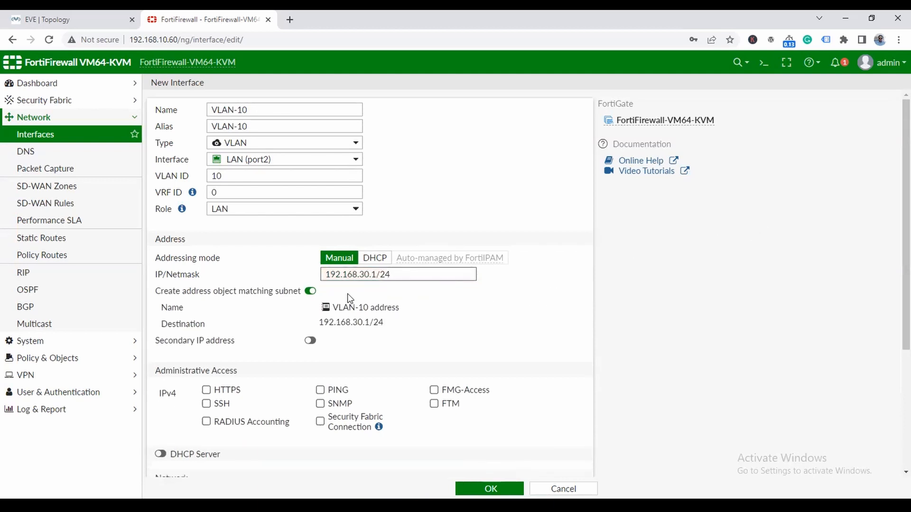
scroll(510, 336, "down", 3)
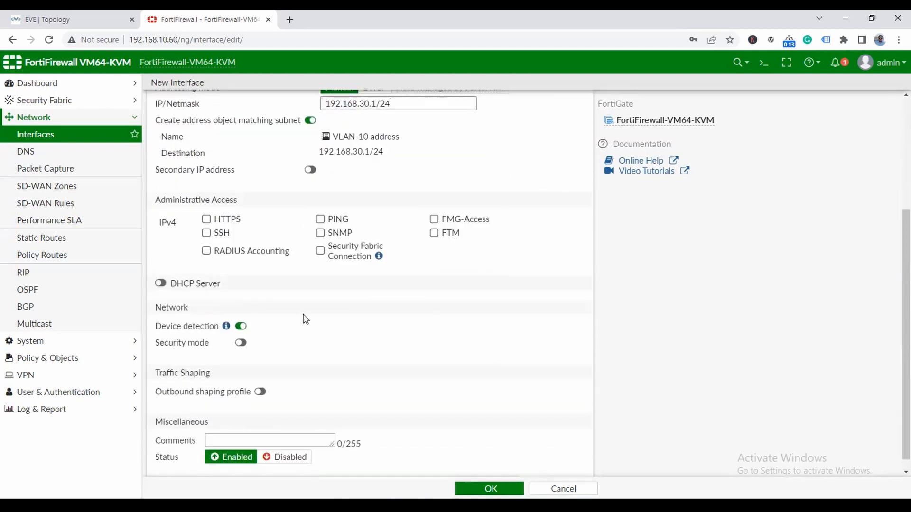
left_click(470, 489)
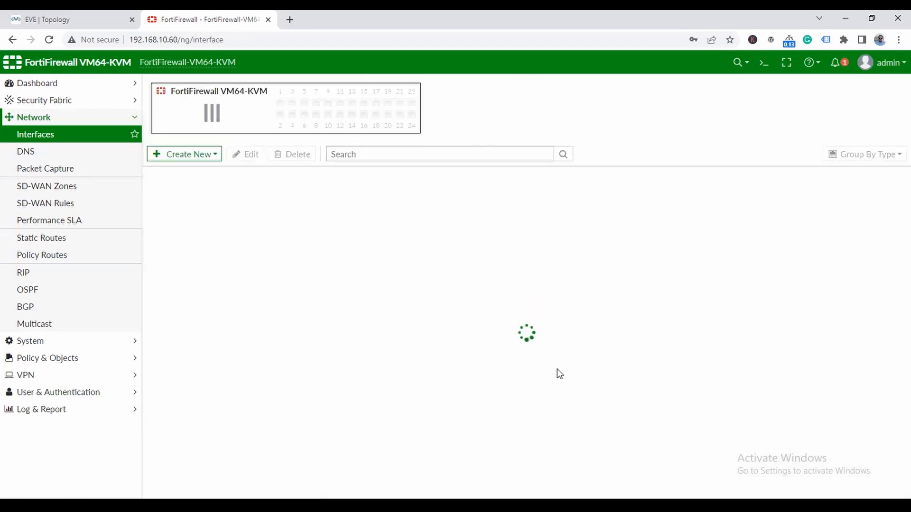
left_click(151, 263)
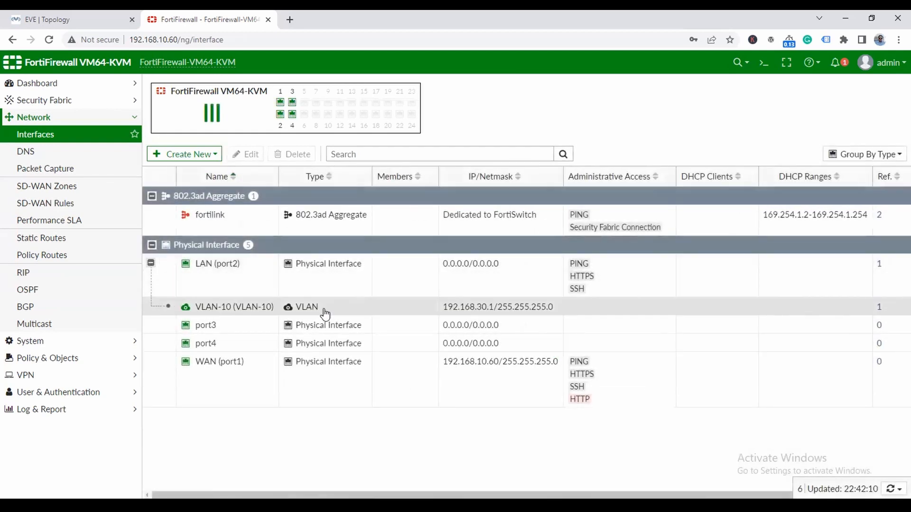
- Create a new interface named and aliased VLAN-20 on parent LAN (port2)
left_click(185, 154)
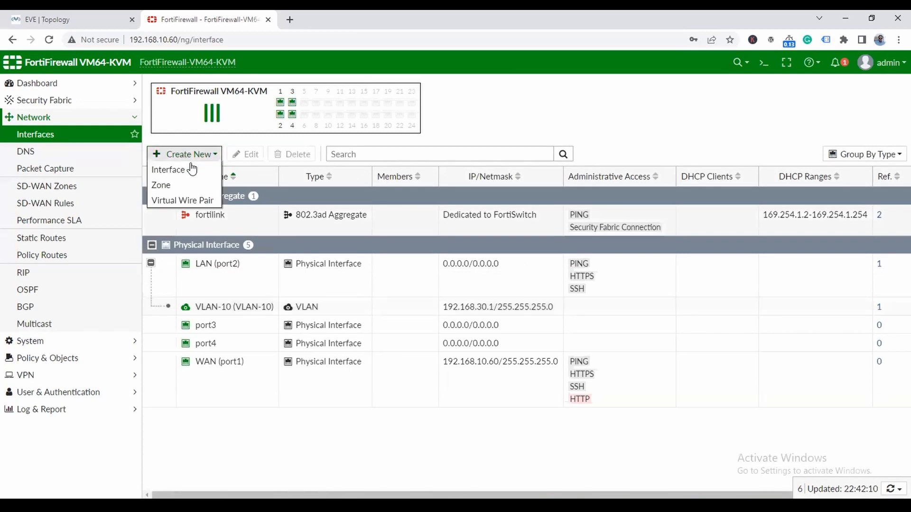
left_click(190, 169)
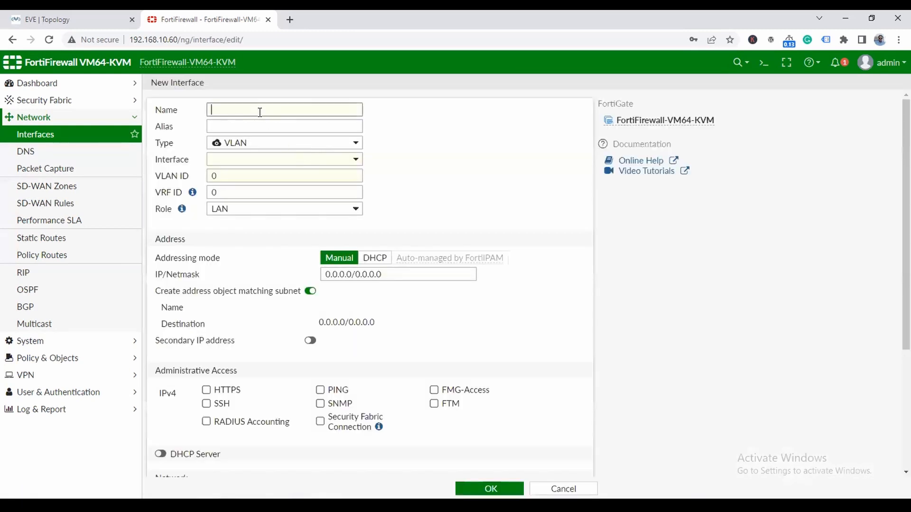
type("VLAN-20")
triple_click(268, 114)
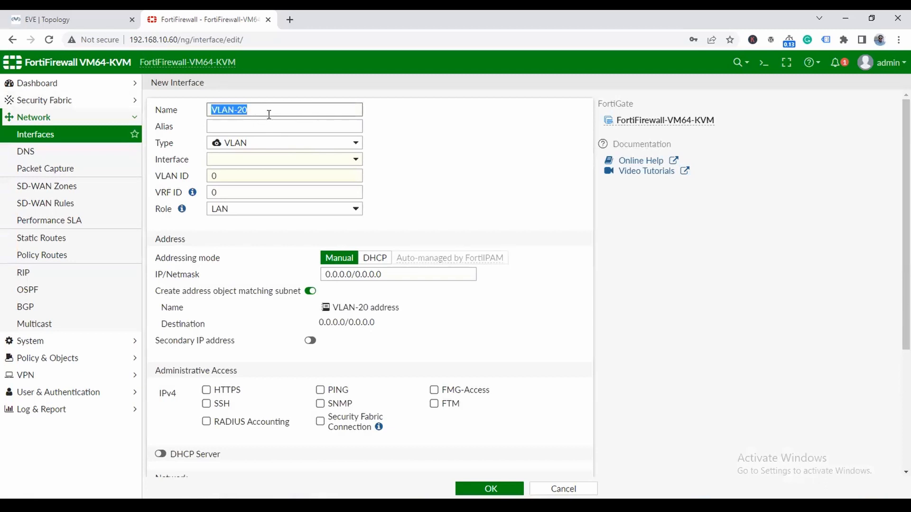
key("ctrl+c")
left_click(269, 126)
key("ctrl+v")
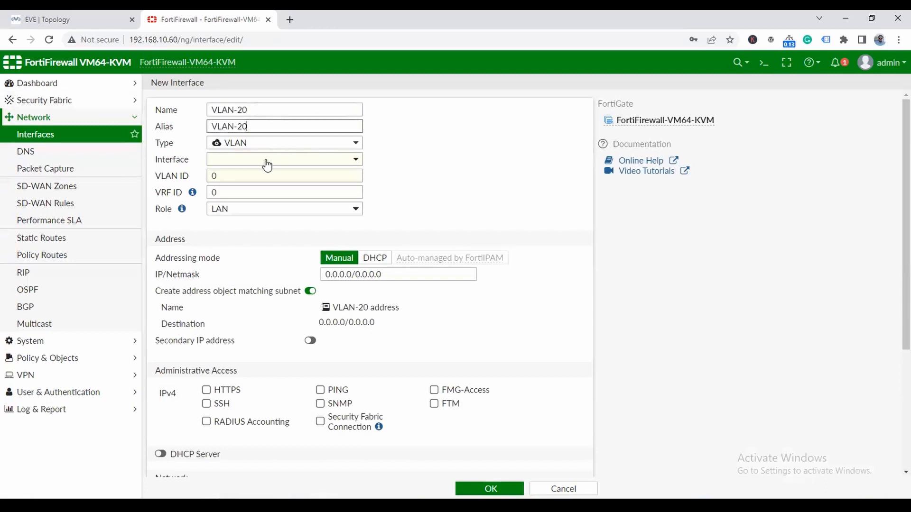
left_click(266, 161)
left_click(260, 204)
- Give VLAN-20 ID 20, address 192.168.40.1/24 and PING, HTTPS, SSH access, then save
left_click(280, 175)
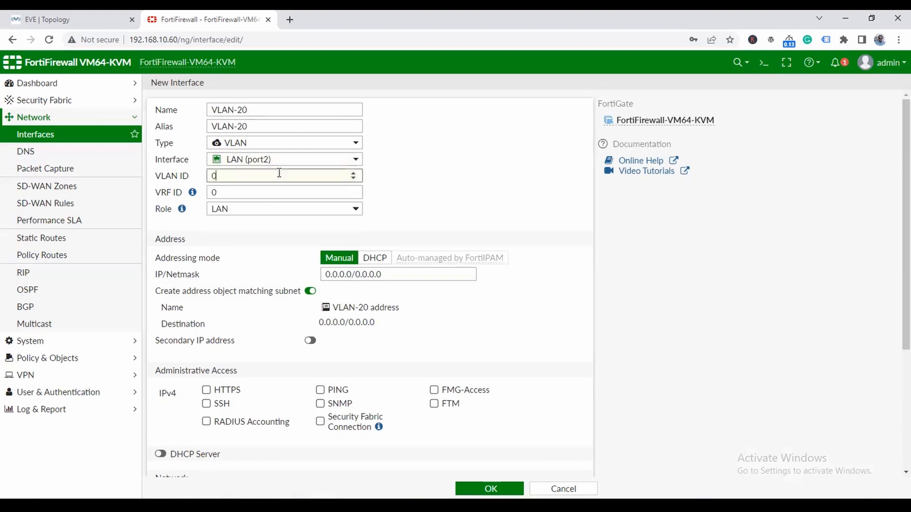
key("BackSpace")
type("20")
left_click_drag(391, 276, 303, 277)
left_click(84, 13)
left_click(204, 20)
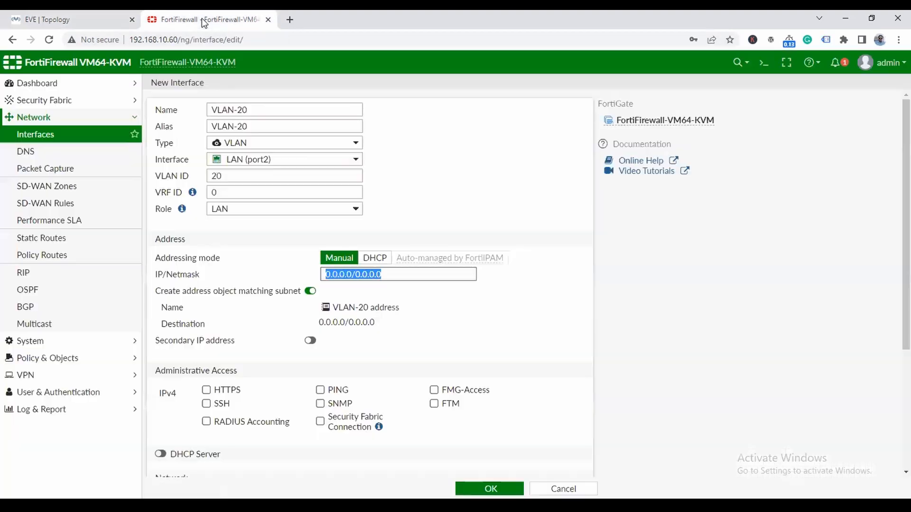
type("192")
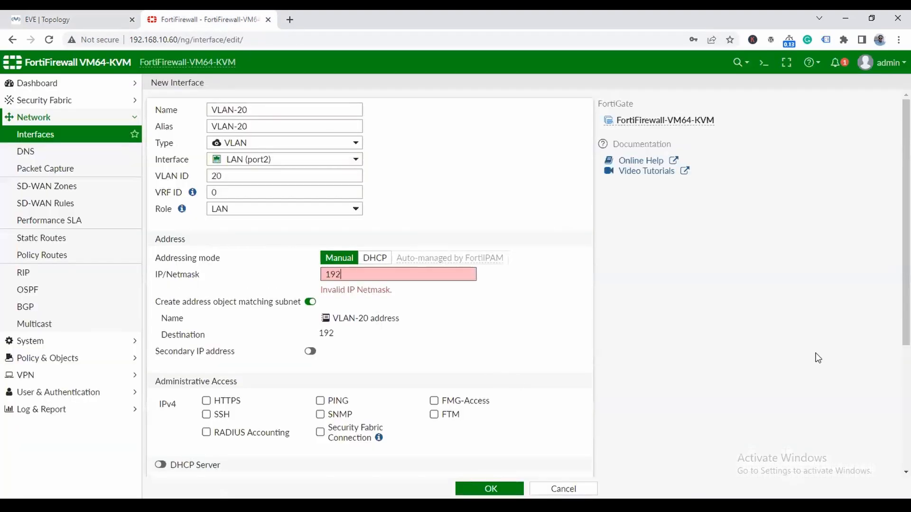
type(".168.40.1/24")
scroll(343, 405, "down", 4)
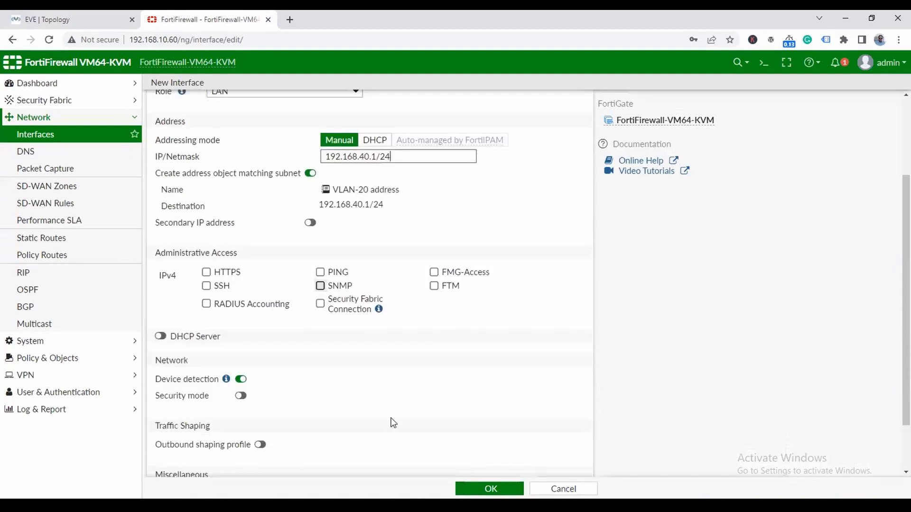
left_click(320, 208)
left_click(206, 208)
left_click(206, 221)
left_click(479, 487)
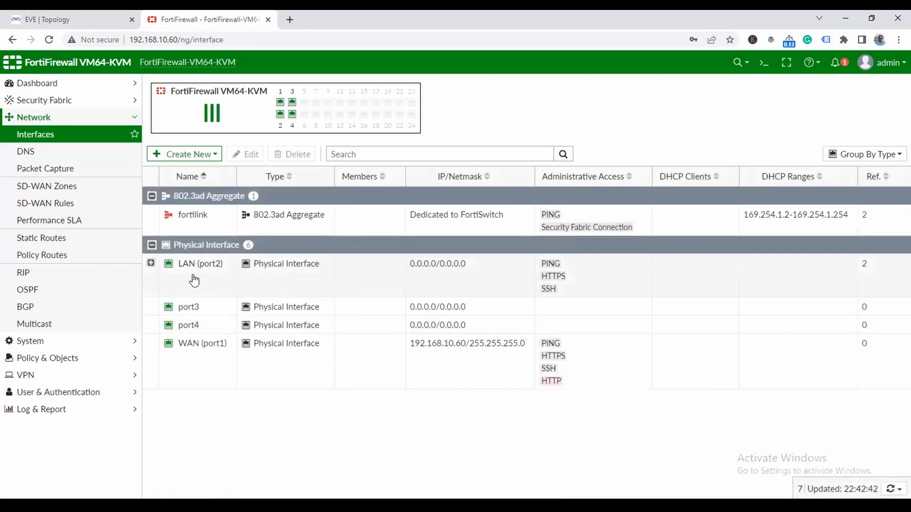
- Enable PING, HTTPS and SSH administrative access on VLAN-10 and save it
left_click(151, 263)
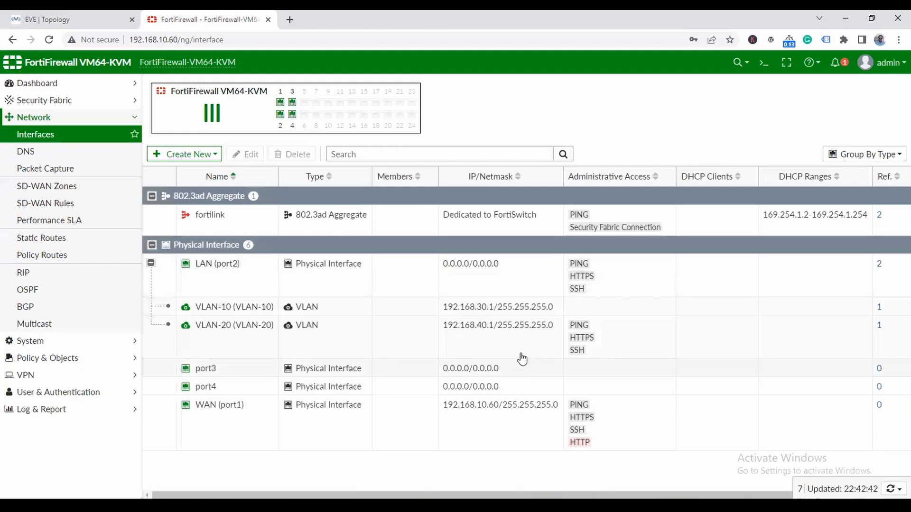
double_click(202, 309)
left_click(320, 389)
left_click(206, 389)
left_click(206, 403)
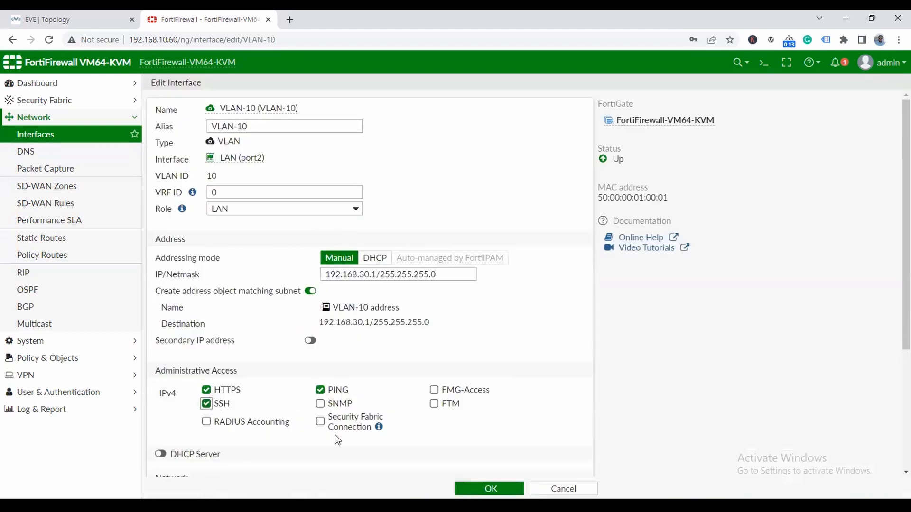
left_click(491, 489)
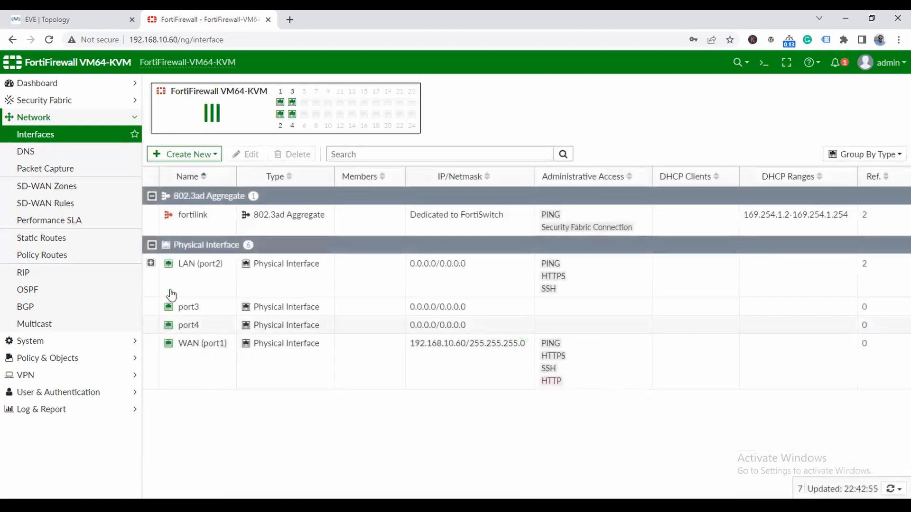
left_click(151, 263)
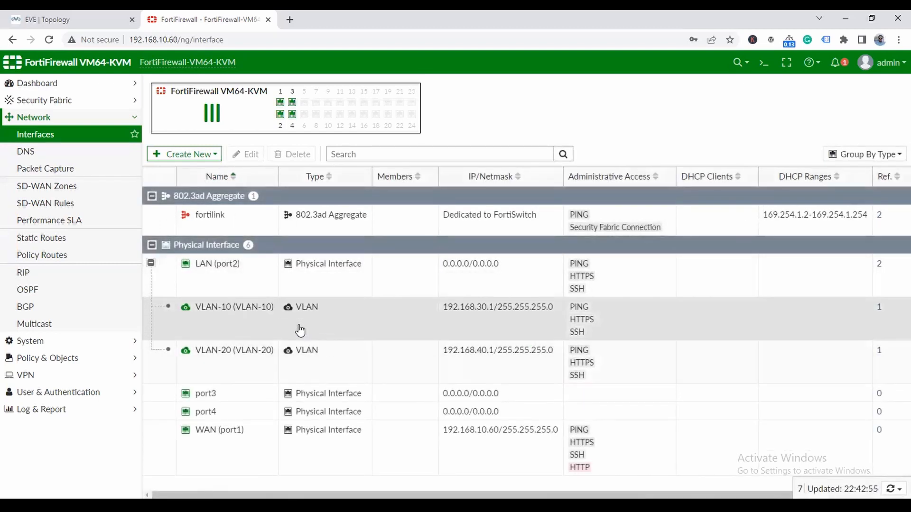
- Create a 0.0.0.0/0 static route with gateway 192.168.10.1 through WAN (port1)
left_click(45, 240)
left_click(194, 86)
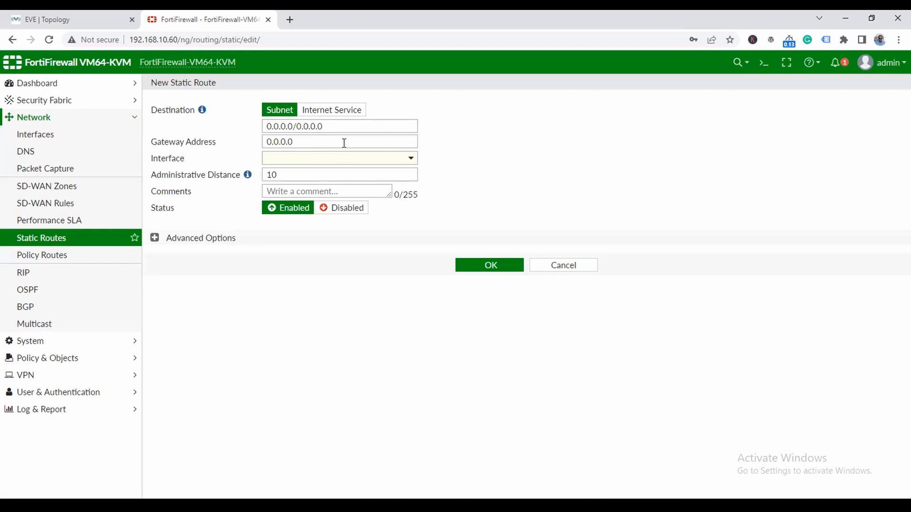
left_click_drag(345, 143, 264, 141)
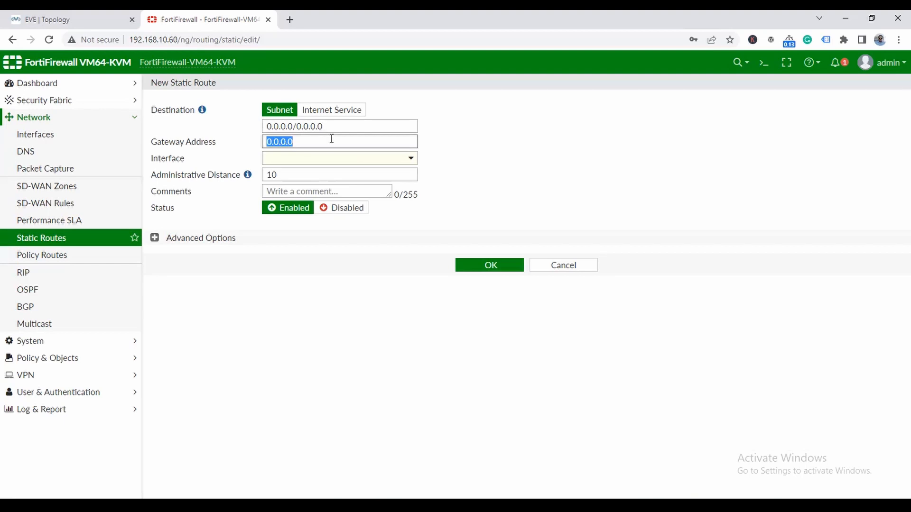
type("192.168.10.1")
left_click(374, 160)
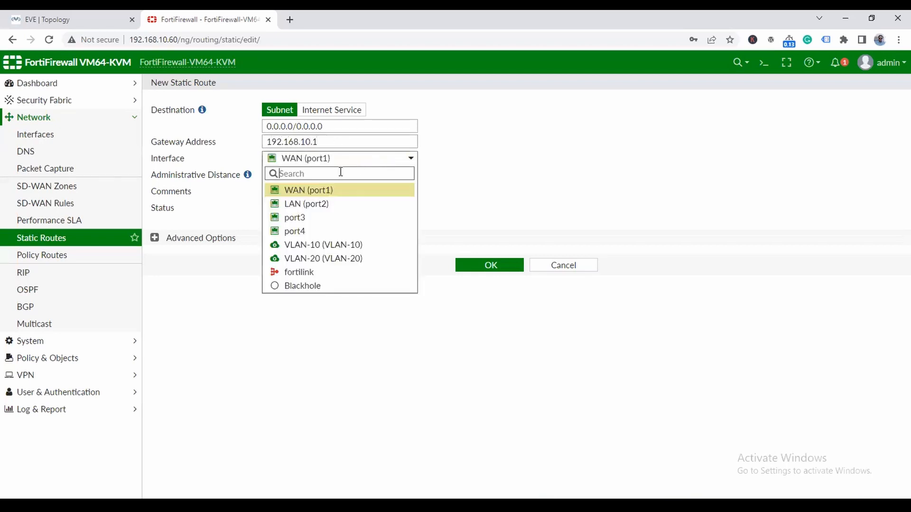
left_click(300, 191)
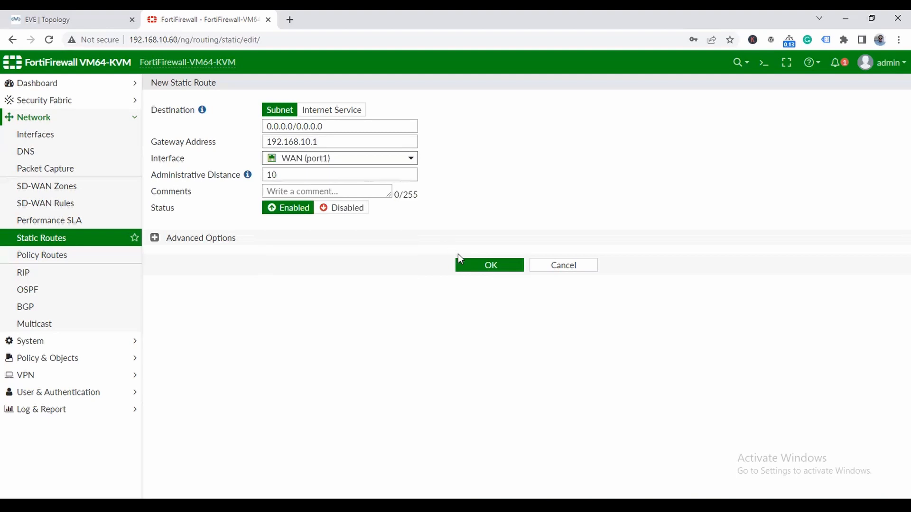
left_click(486, 269)
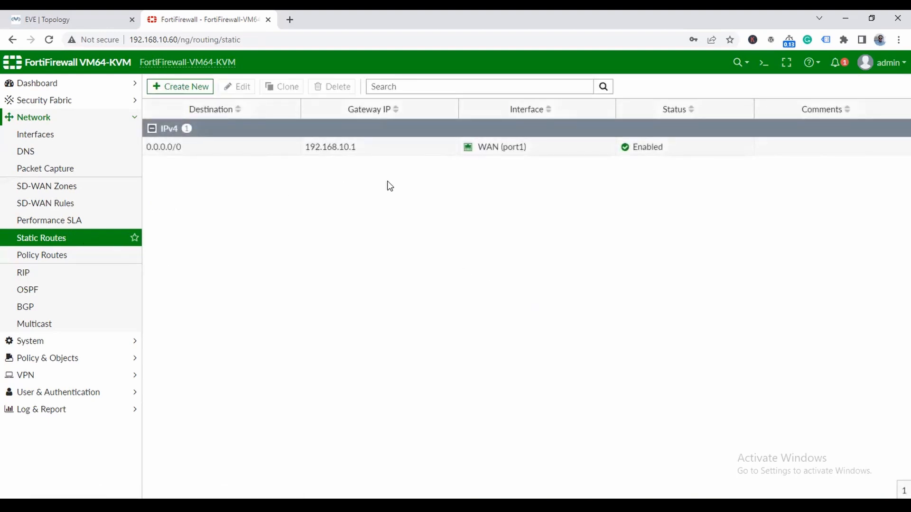
- Start a new firewall policy named LAN-to-WAN, from VLAN-10 incoming to WAN (port1) outgoing
left_click(67, 362)
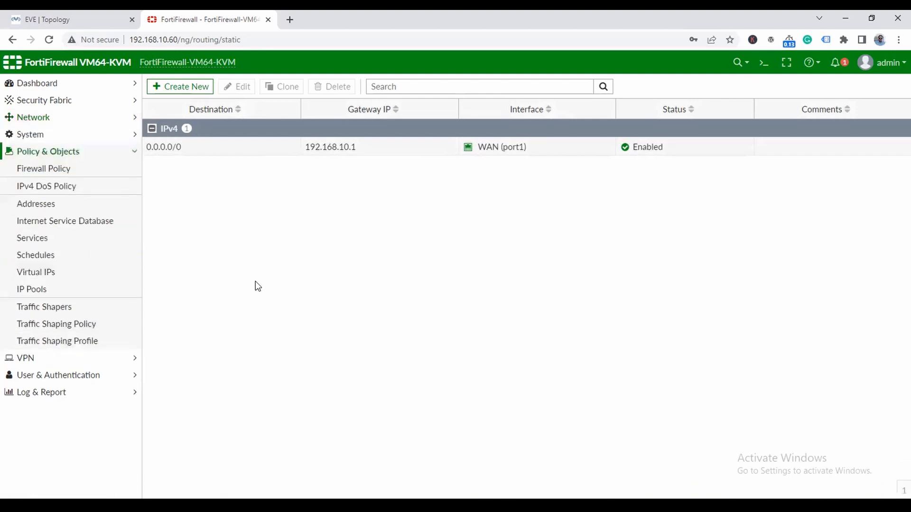
left_click(33, 170)
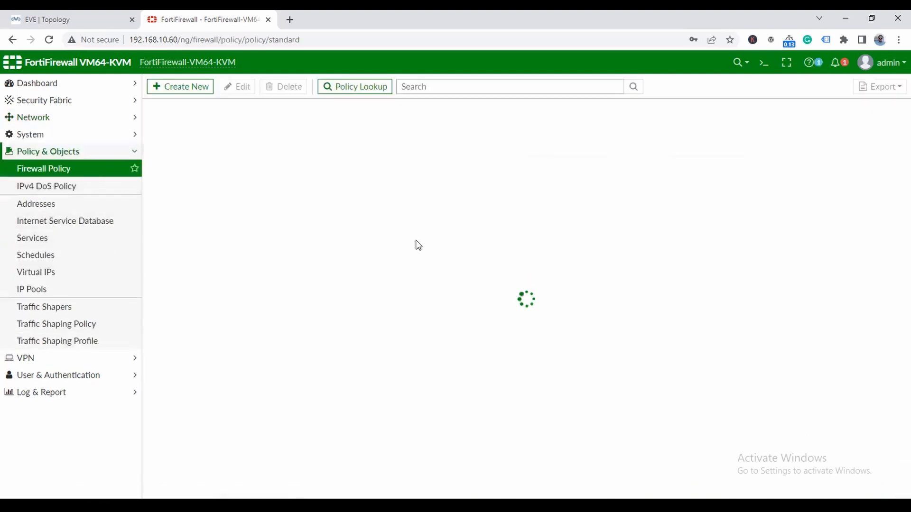
left_click(179, 88)
left_click(277, 115)
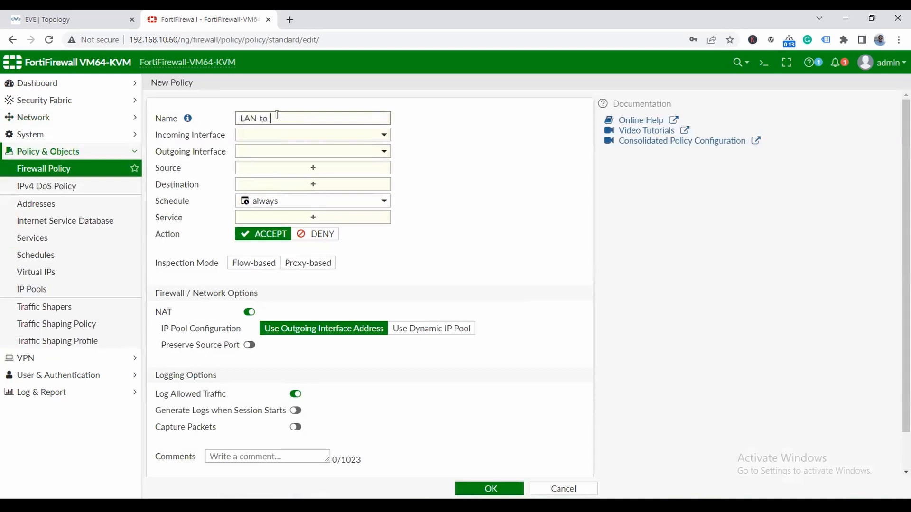
left_click(320, 137)
left_click(283, 182)
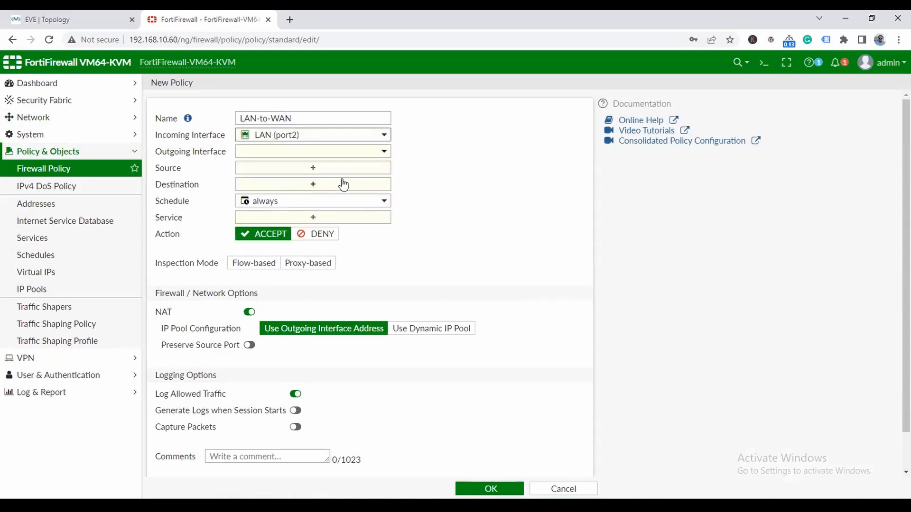
left_click(381, 152)
left_click(317, 148)
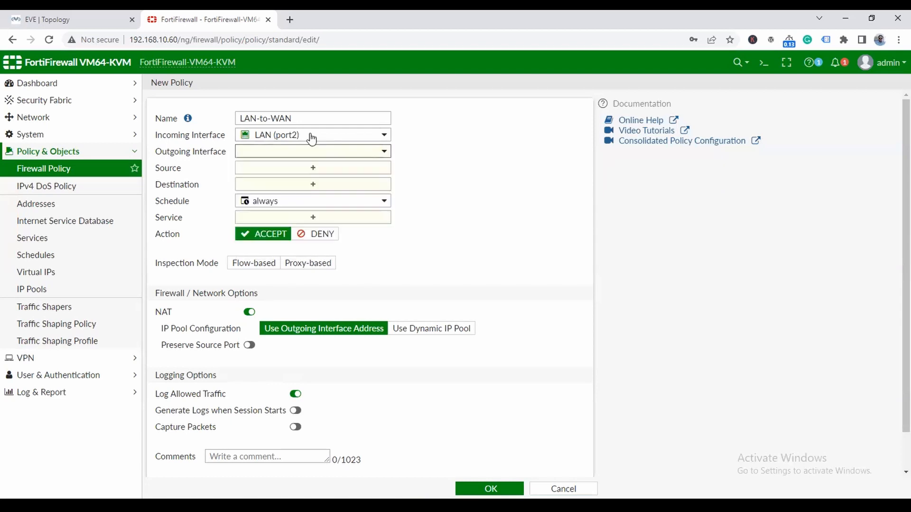
left_click(309, 133)
left_click(323, 221)
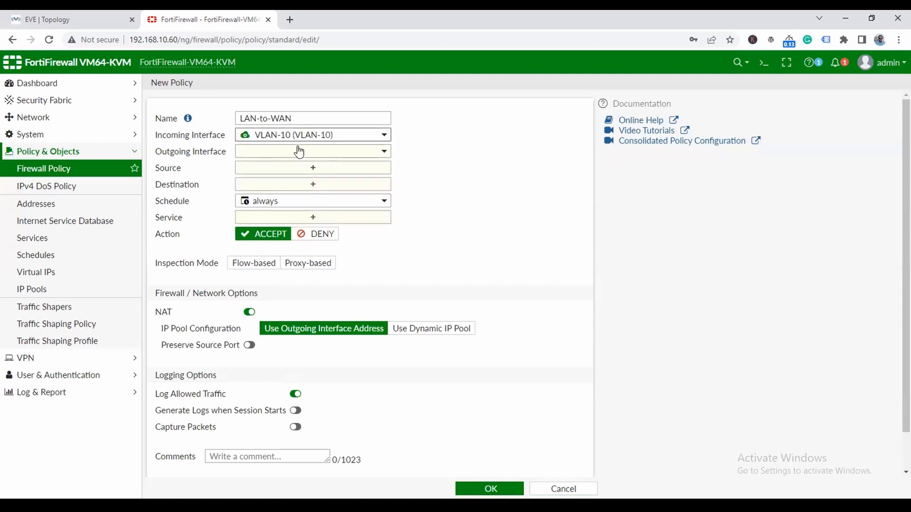
left_click(357, 150)
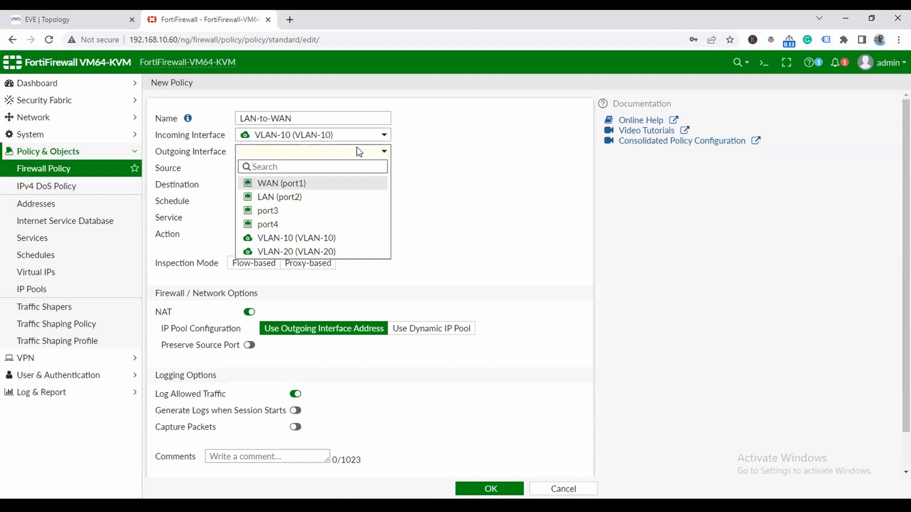
left_click(296, 183)
- Set source and destination to all and service to ALL, then save the policy
left_click(315, 169)
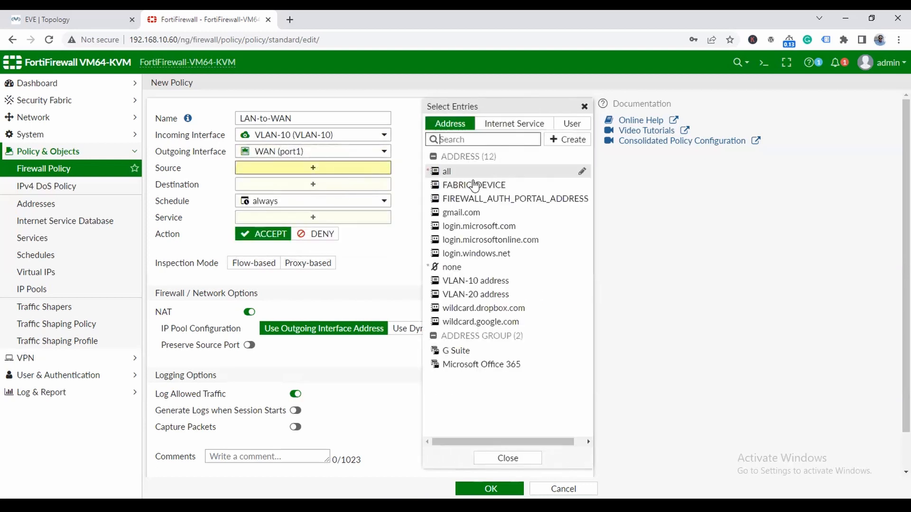
left_click(460, 173)
left_click(341, 195)
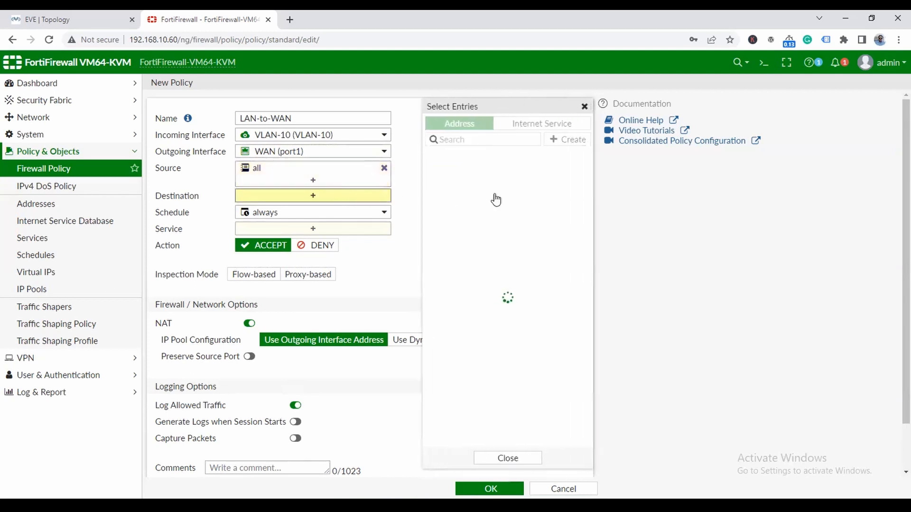
left_click(448, 159)
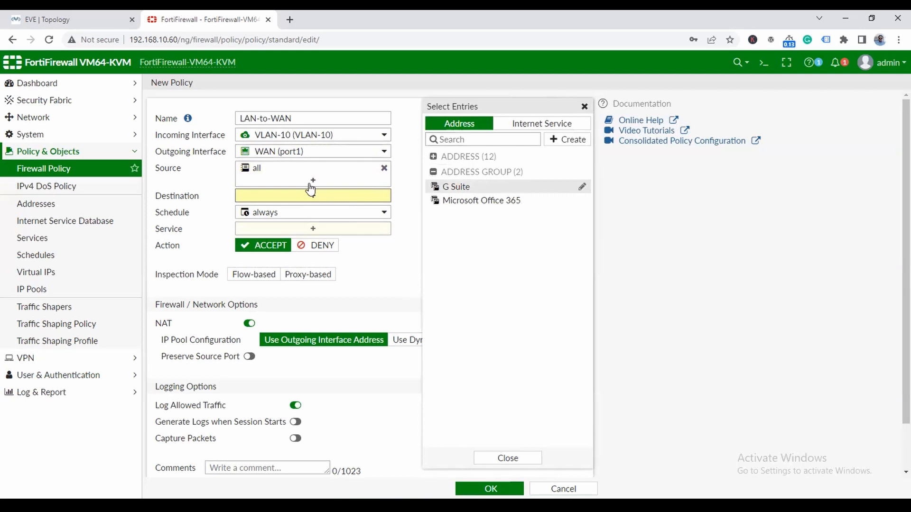
left_click(320, 212)
left_click(320, 196)
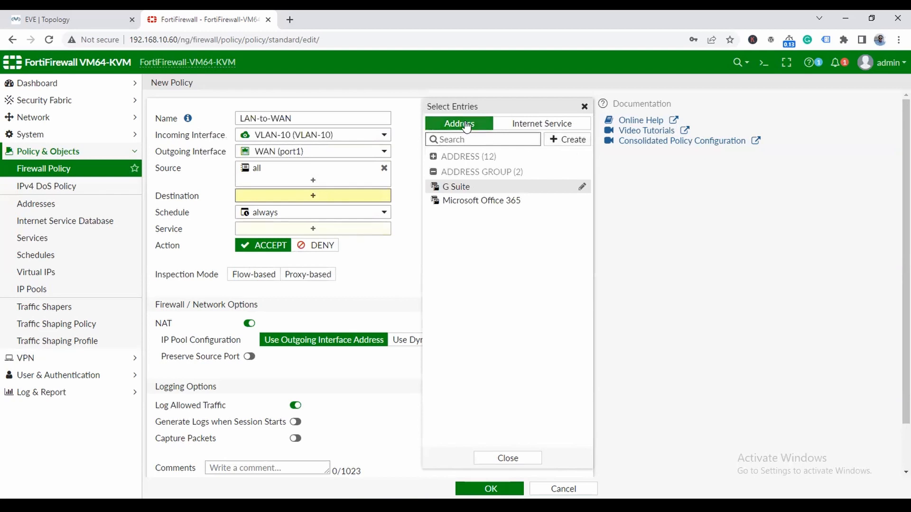
left_click(545, 123)
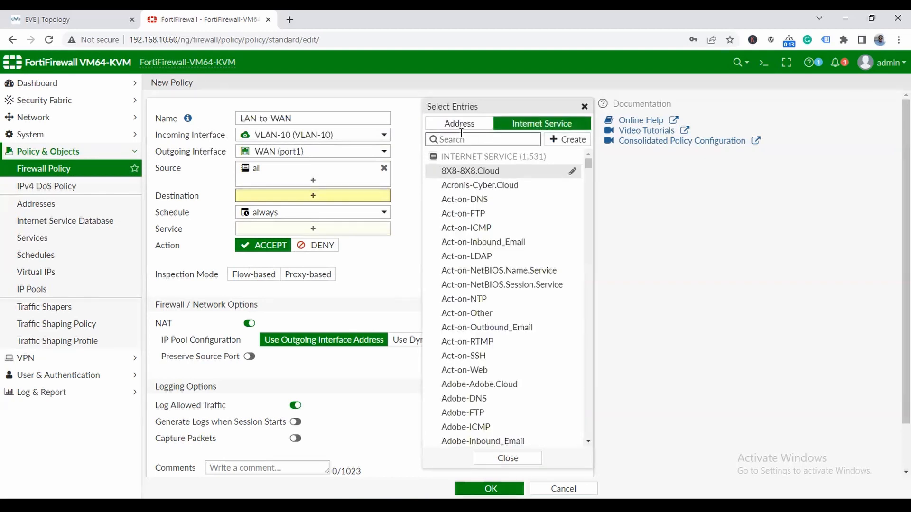
left_click(460, 124)
left_click(450, 174)
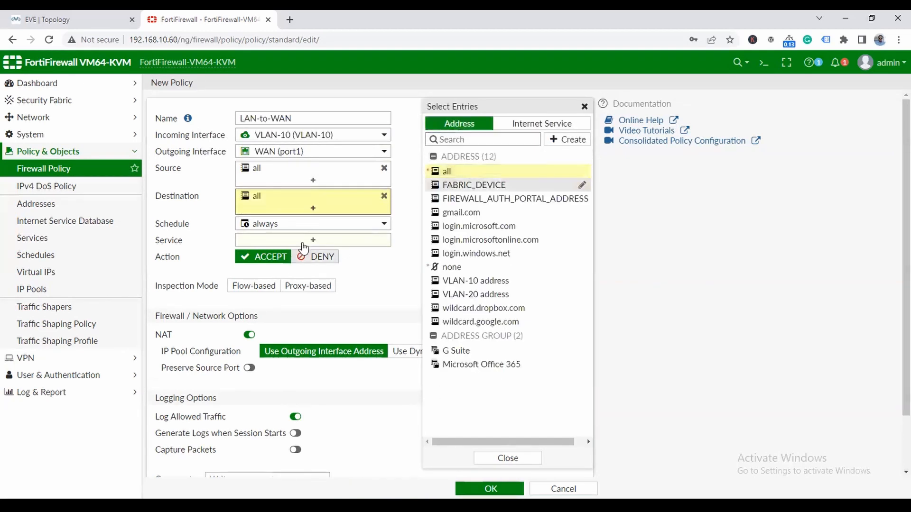
left_click(317, 240)
left_click(454, 177)
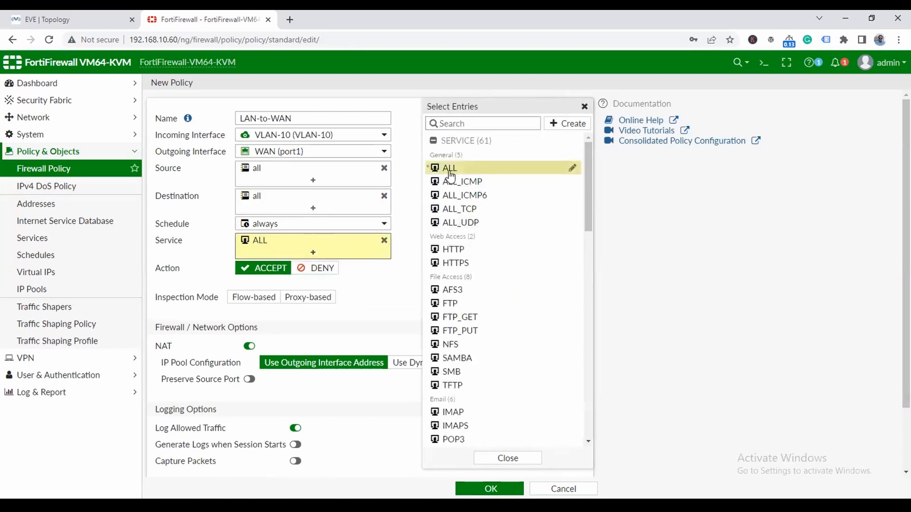
left_click(411, 291)
scroll(187, 243, "down", 2)
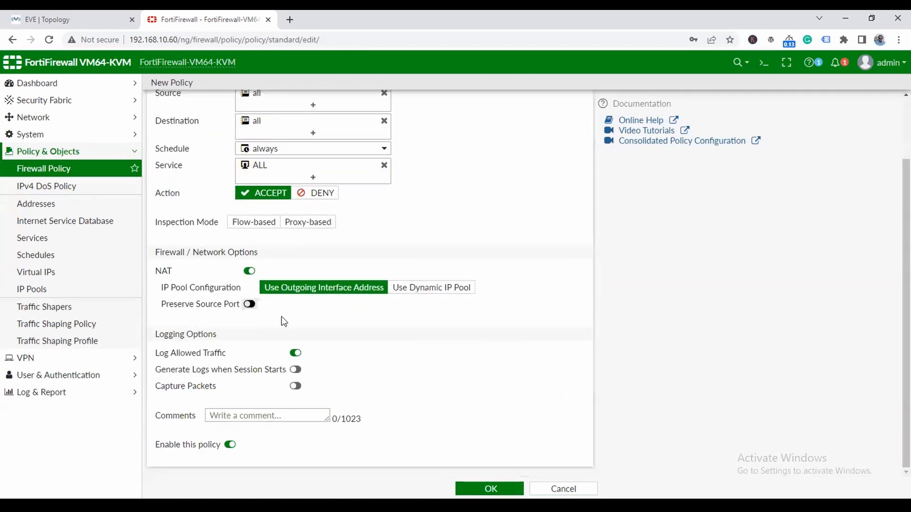
left_click(498, 491)
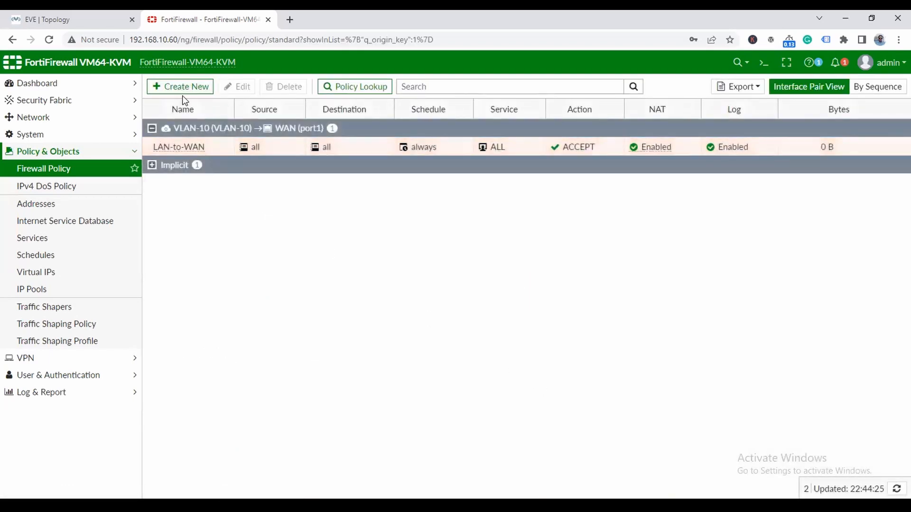
- Rename the LAN-to-WAN policy to VLAN-10-LAN-to-WAN, copying the new name before saving
left_click(172, 149)
double_click(171, 149)
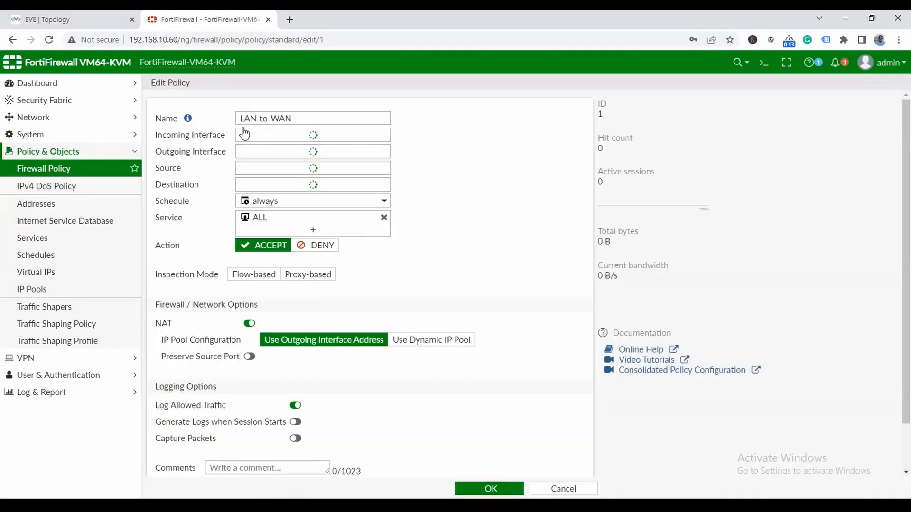
left_click(241, 118)
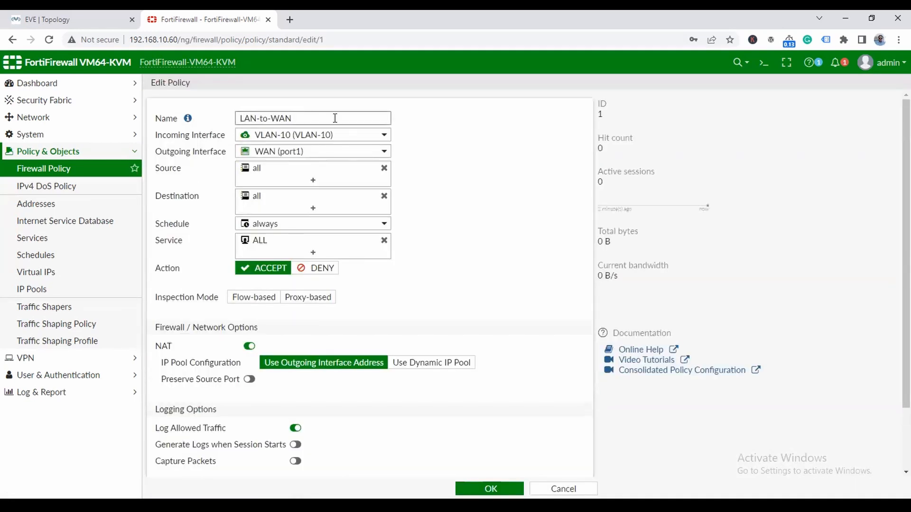
type("VLAN-10")
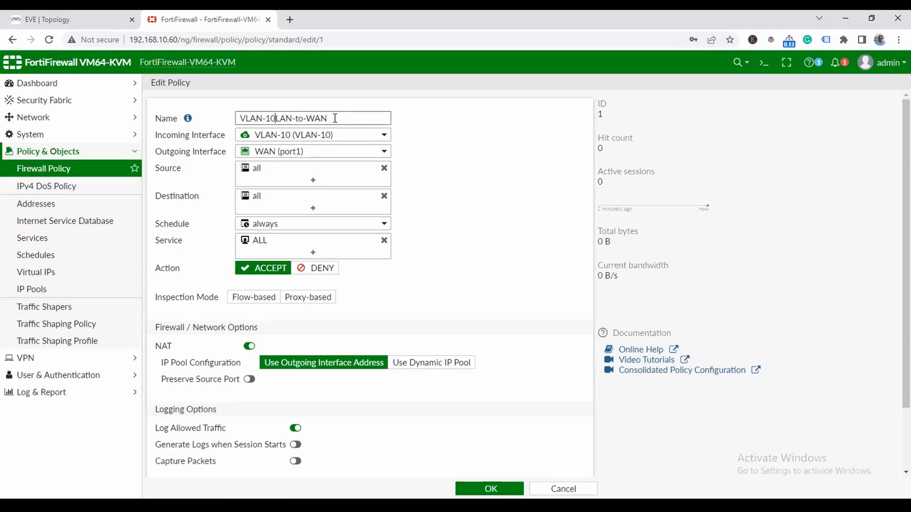
type("-")
key("ctrl+a")
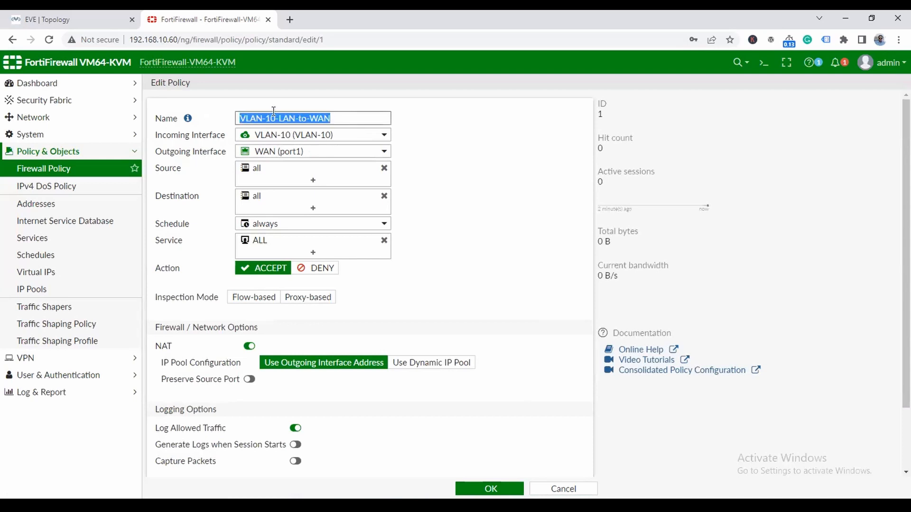
right_click(278, 119)
left_click(308, 137)
left_click(489, 489)
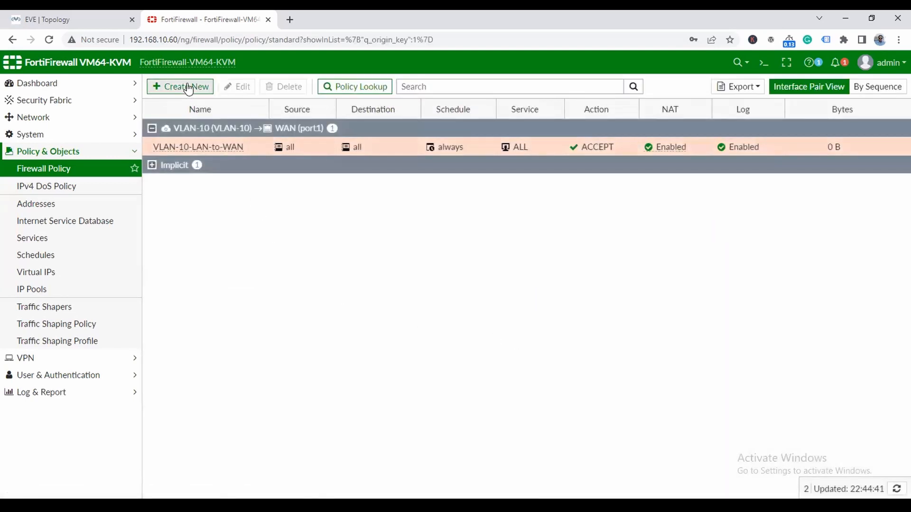
left_click(185, 86)
- Name the new policy VLAN-20-LAN-to-WAN, with VLAN-20 incoming and WAN (port1) outgoing
left_click(275, 118)
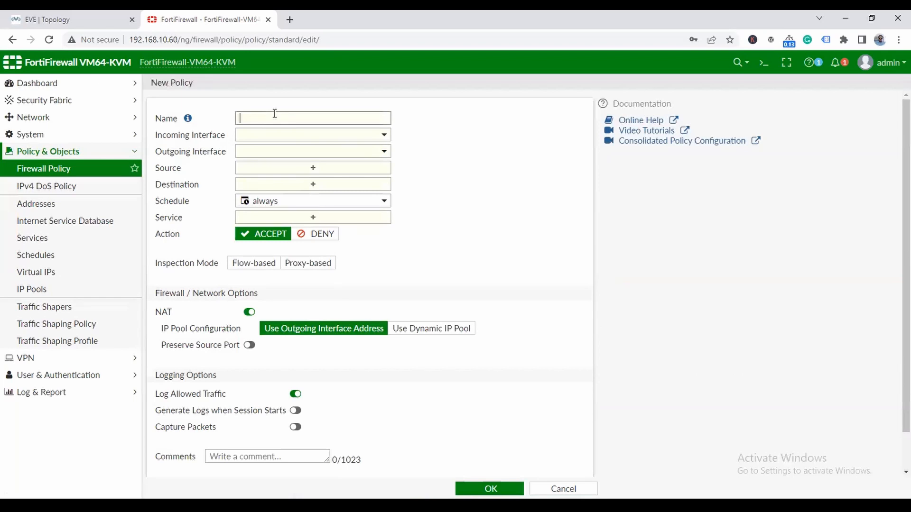
key("ctrl+v")
left_click(268, 118)
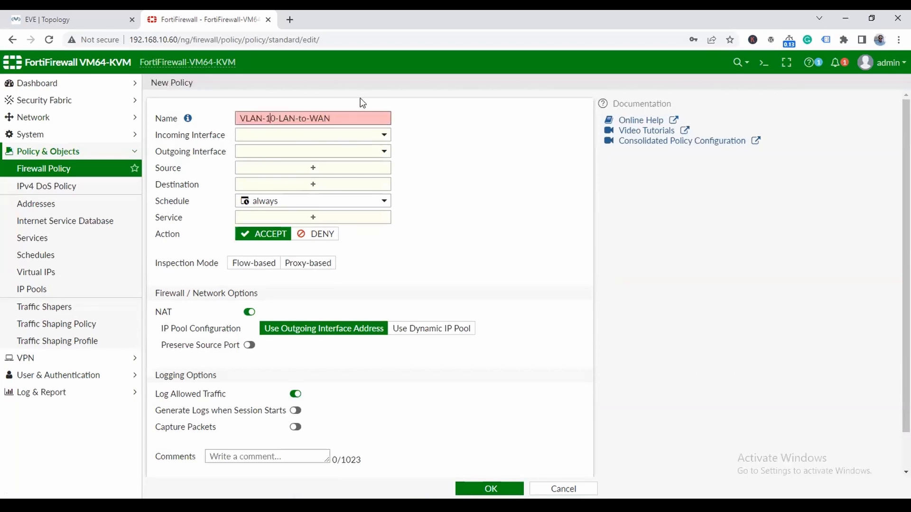
key("BackSpace")
type("2")
left_click(345, 136)
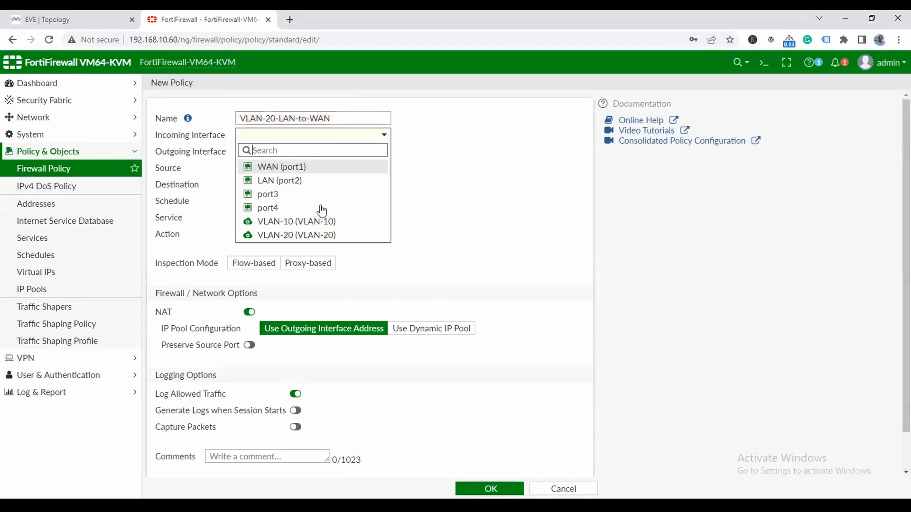
left_click(319, 235)
left_click(330, 156)
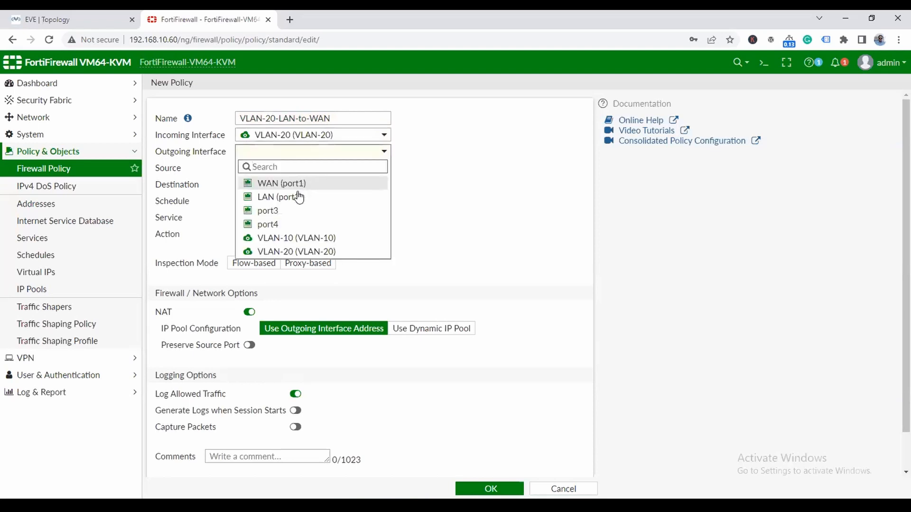
left_click(302, 183)
- Add all as source and destination and ALL as service, then save the policy
left_click(346, 169)
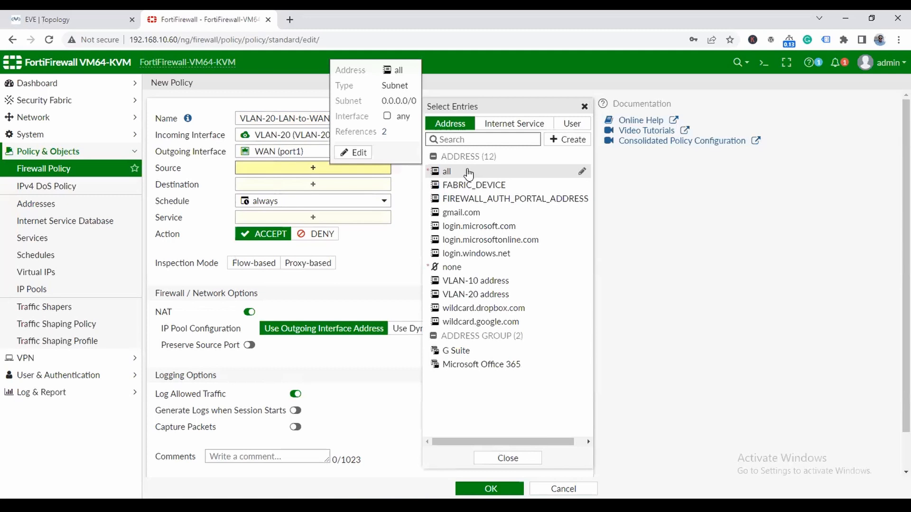
left_click(470, 171)
left_click(382, 196)
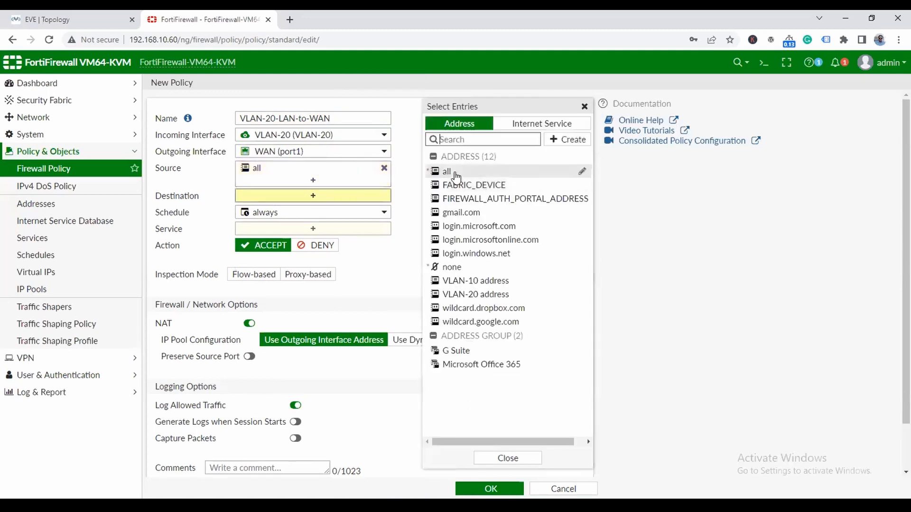
left_click(448, 171)
left_click(313, 244)
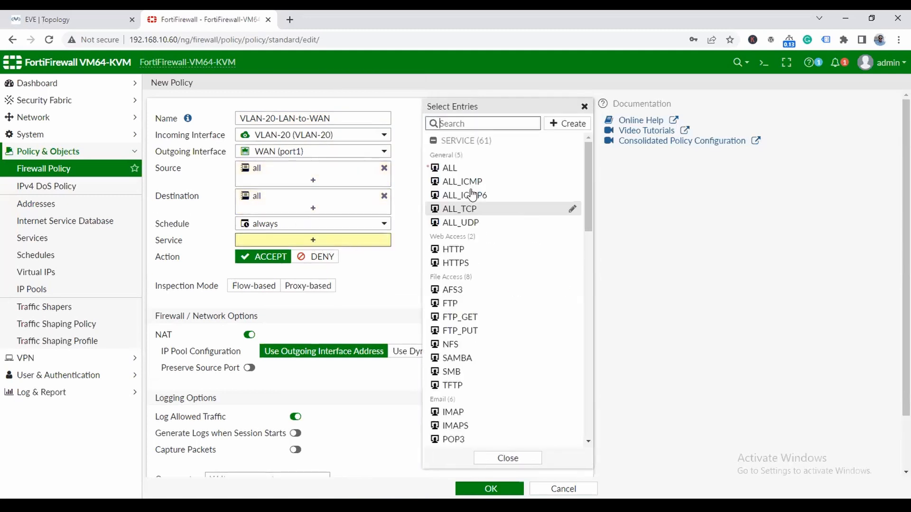
left_click(450, 169)
left_click(399, 310)
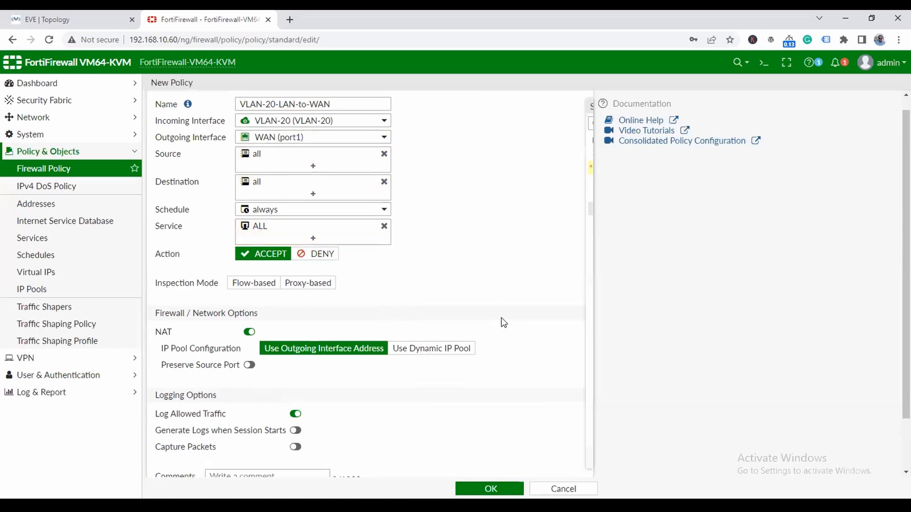
scroll(501, 317, "down", 2)
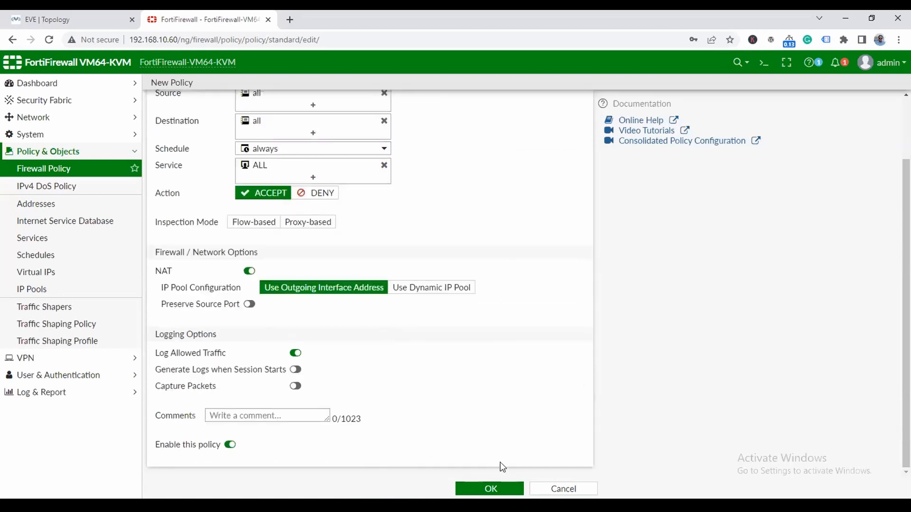
left_click(481, 490)
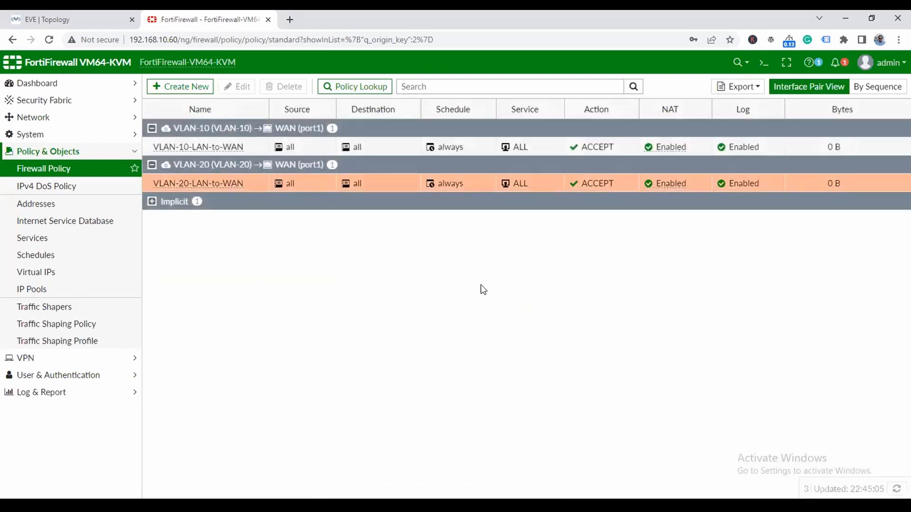
- Check FortiView Sources and Destinations for 192.168.40.2 traffic, then return to the EVE topology
left_click(56, 86)
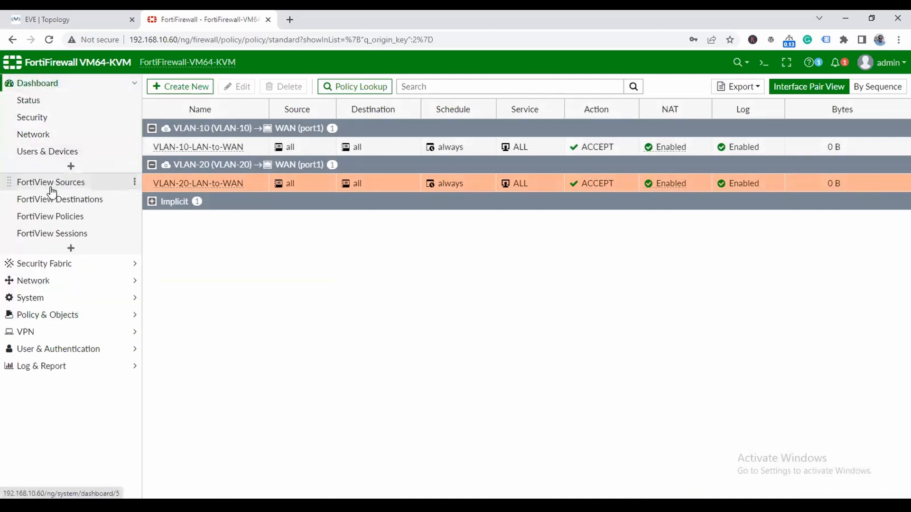
left_click(71, 186)
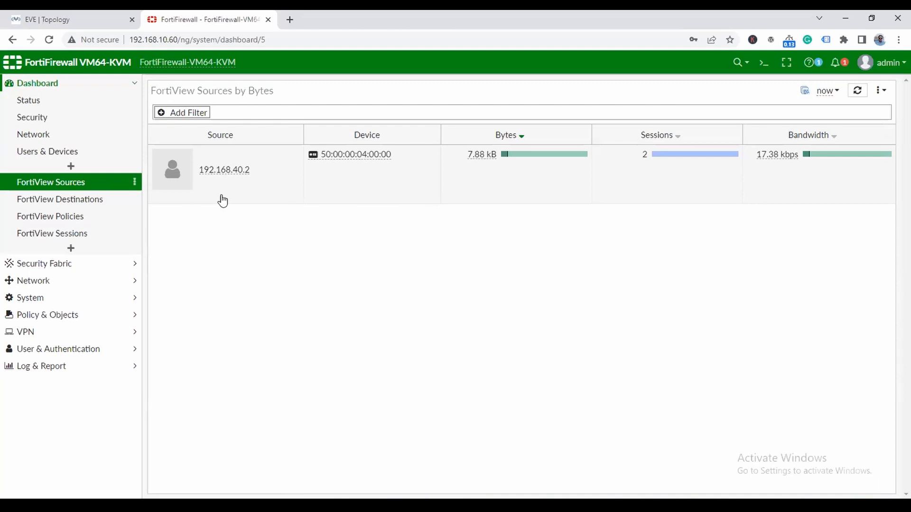
left_click(74, 205)
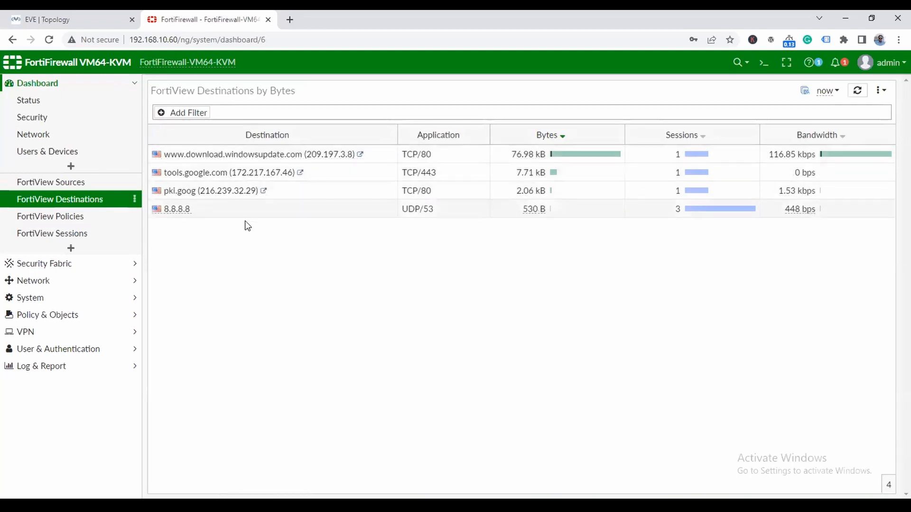
left_click(77, 184)
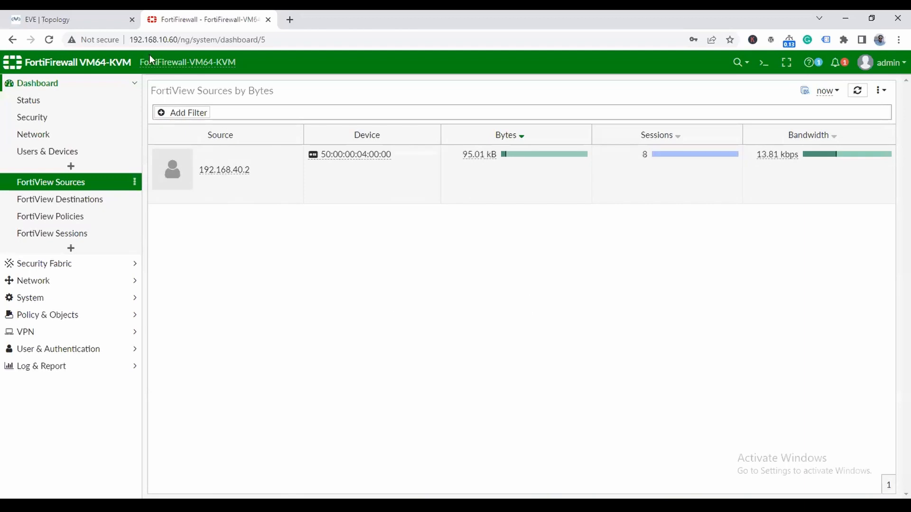
left_click(90, 22)
left_click(211, 305)
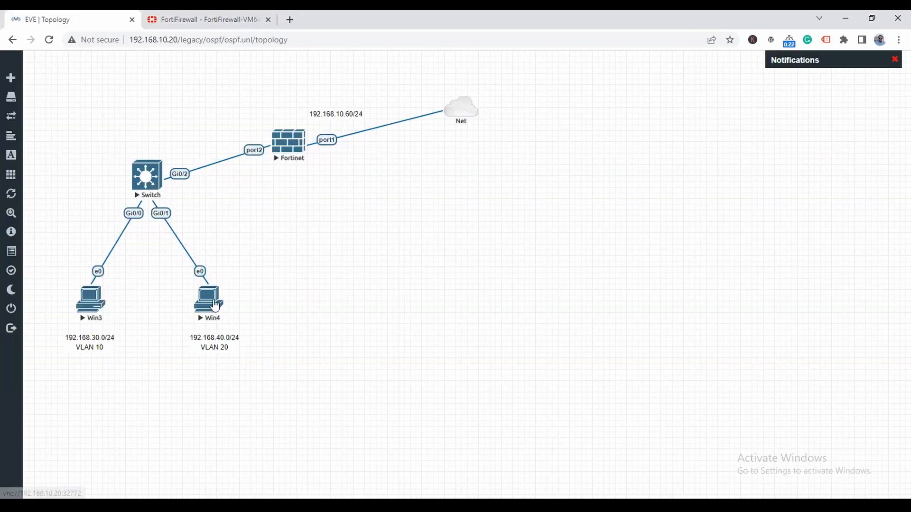
- On the Win4 console, load google.com in Chrome
left_click(477, 117)
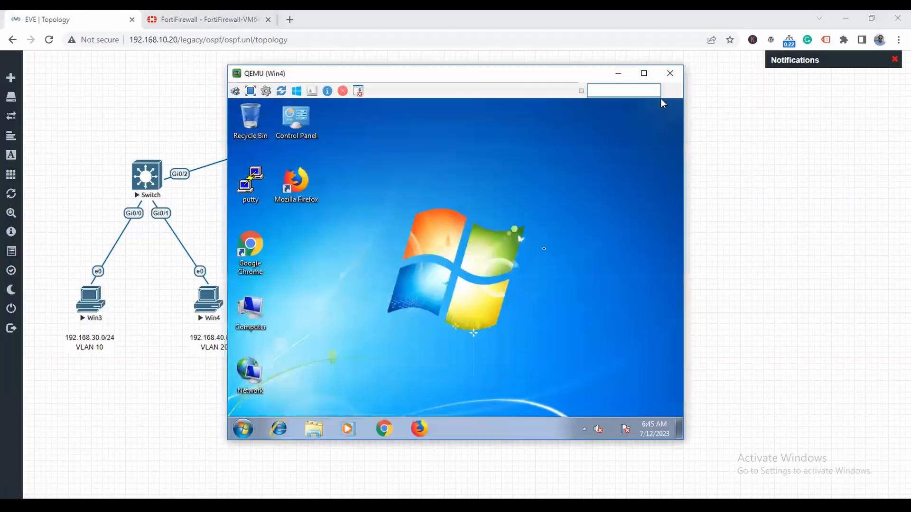
left_click(385, 429)
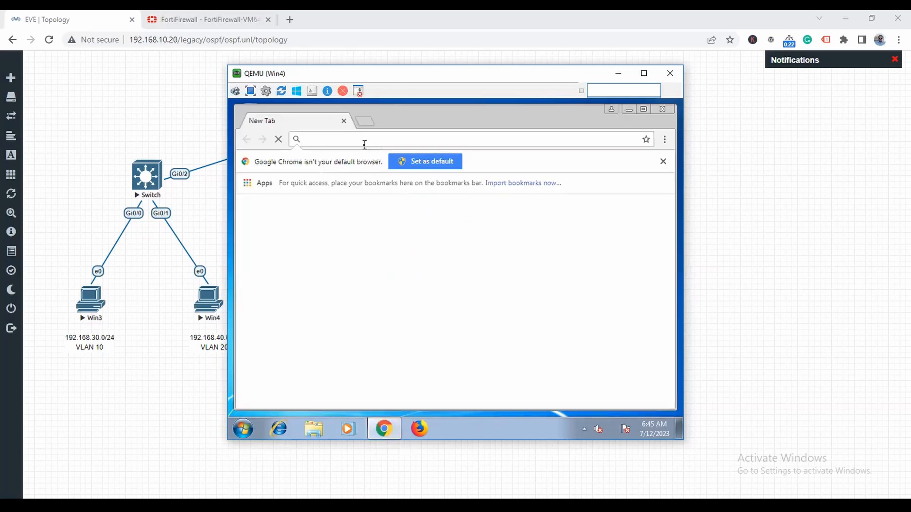
type("goo")
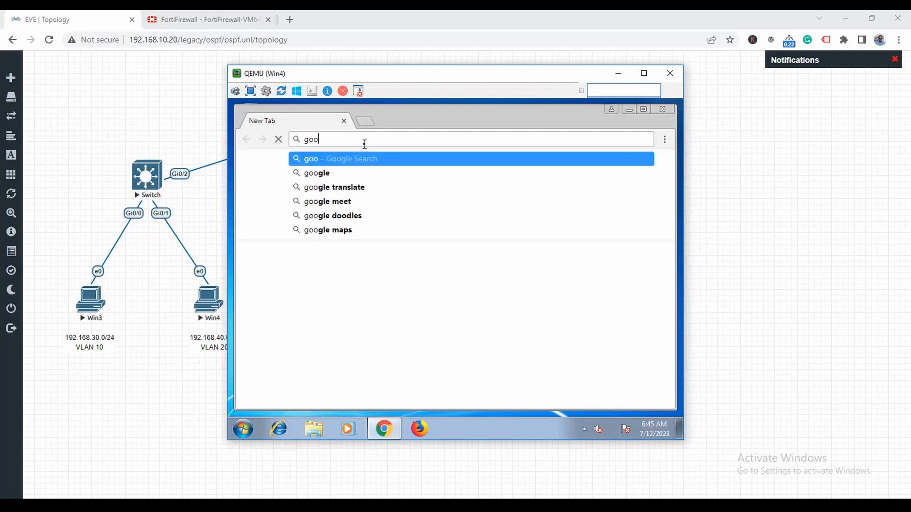
type("gle.com")
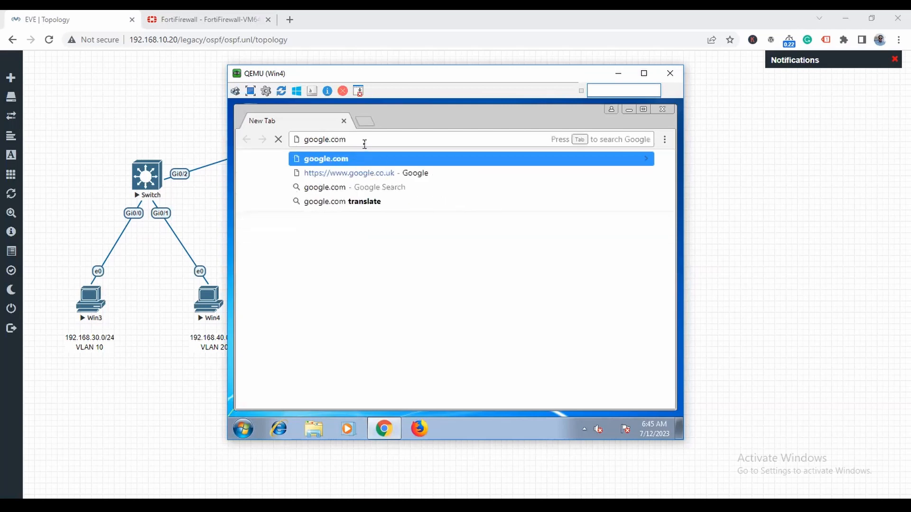
key("Return")
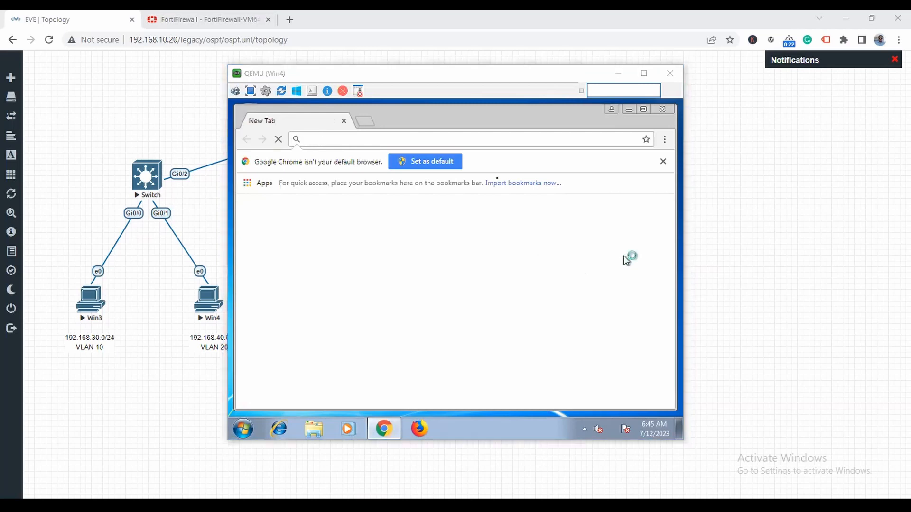
- Close the Win4 console and open the Win3 PC's console
left_click(507, 142)
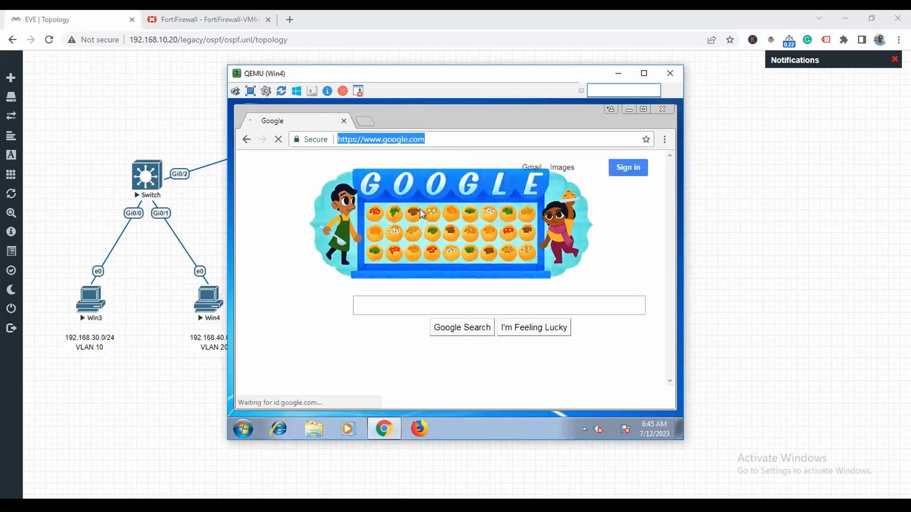
left_click(618, 73)
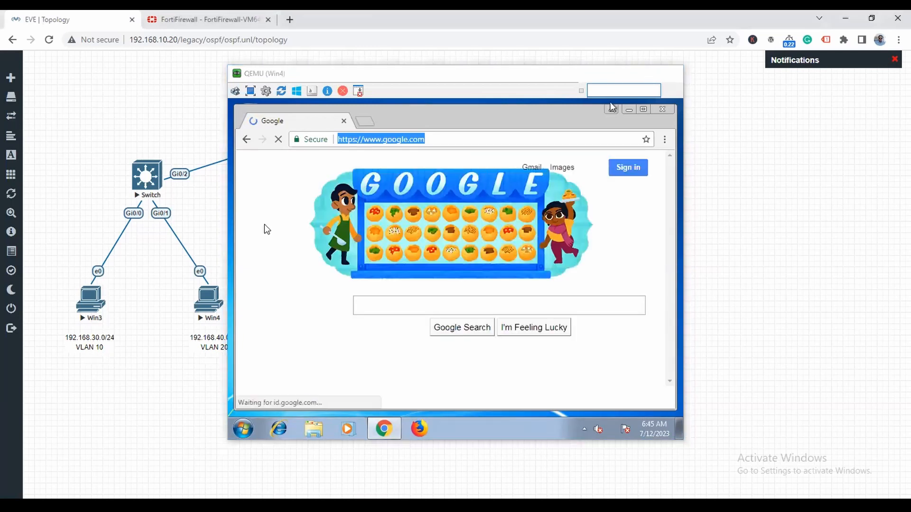
left_click(478, 116)
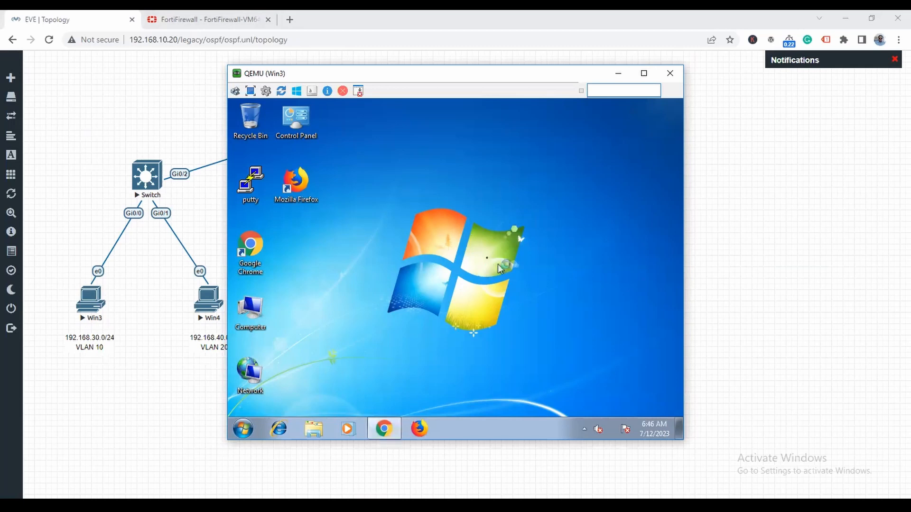
- Load google.com on Win3, then refresh FortiView Sources to see both VLAN PCs
type("g")
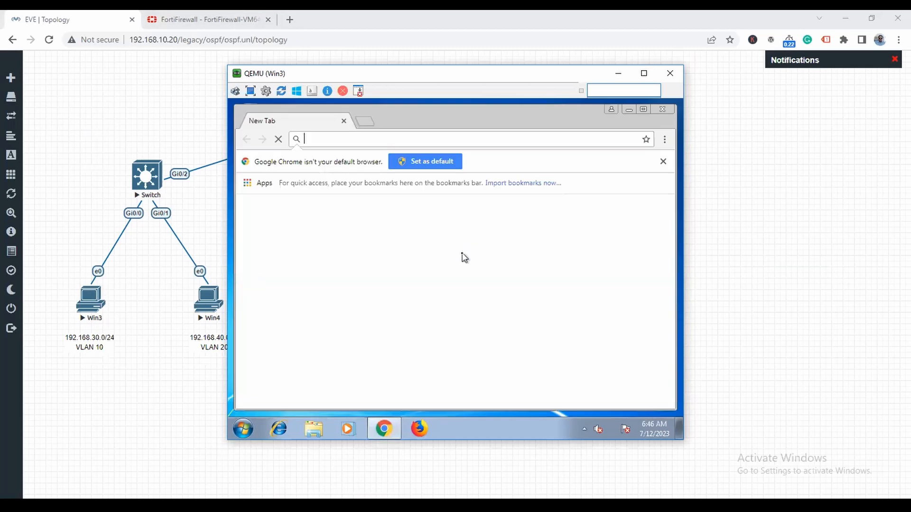
type("oogle.com")
key("Return")
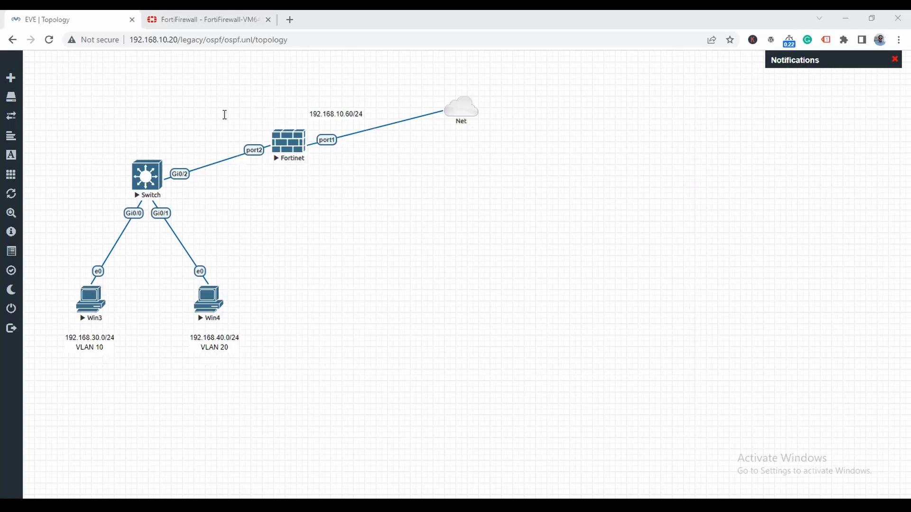
key("ctrl+Tab")
left_click(66, 187)
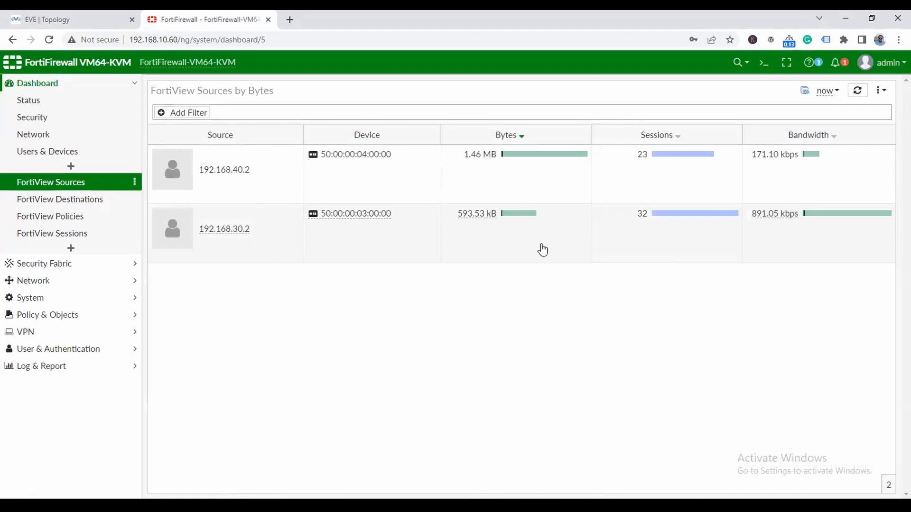
- Return to the EVE topology and close the Win3 console
left_click(80, 20)
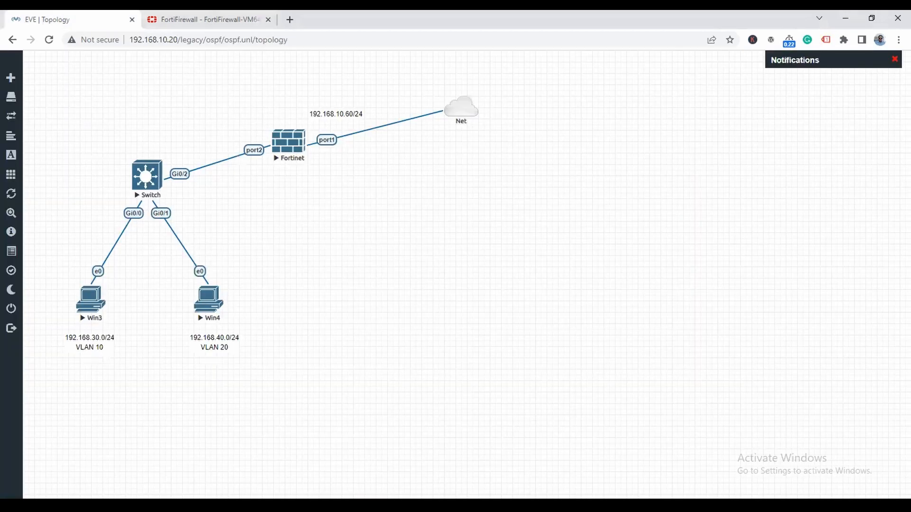
left_click(528, 505)
left_click(562, 469)
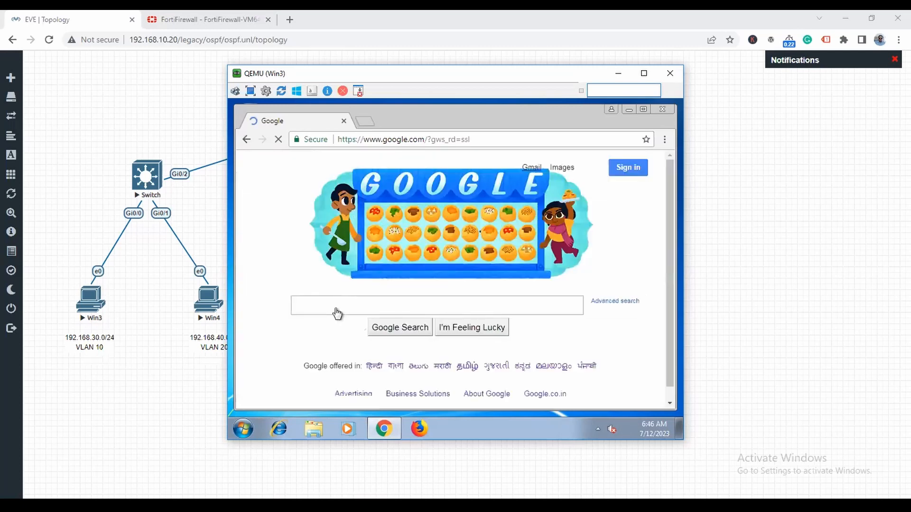
left_click(330, 286)
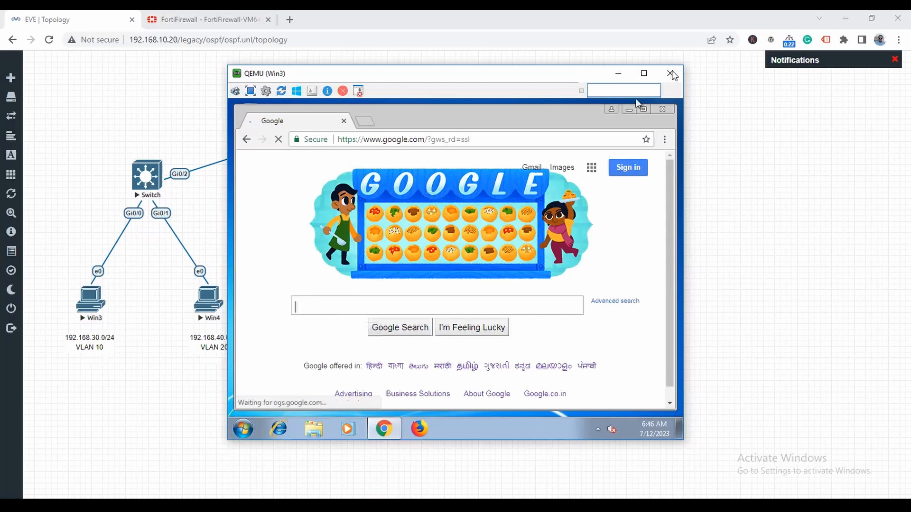
left_click(670, 74)
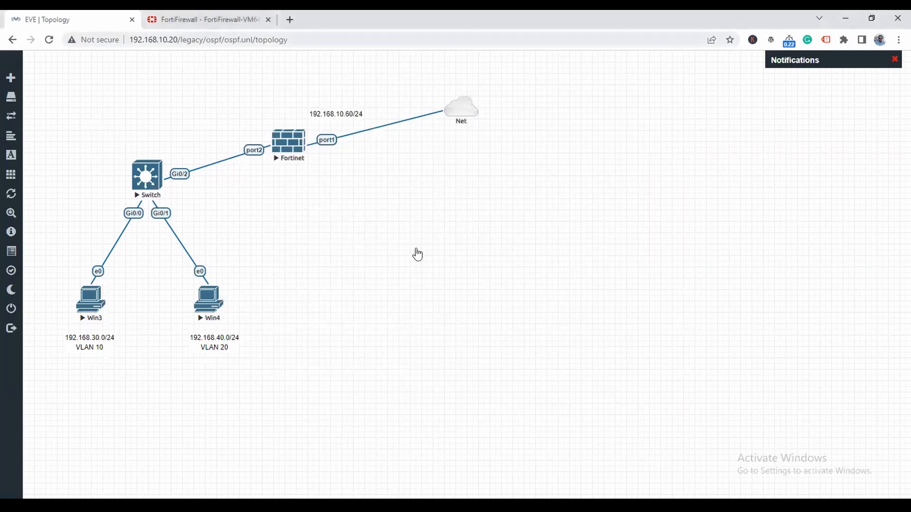
key("ctrl+Tab")
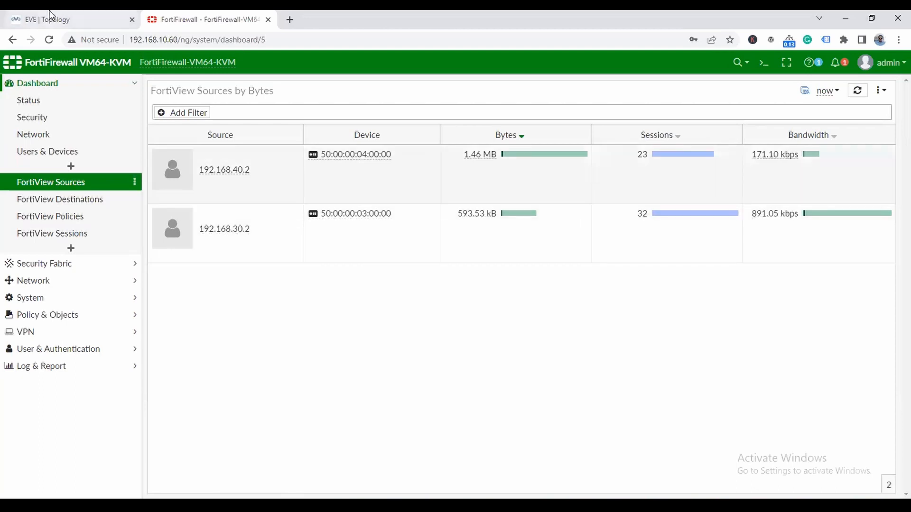
left_click(52, 20)
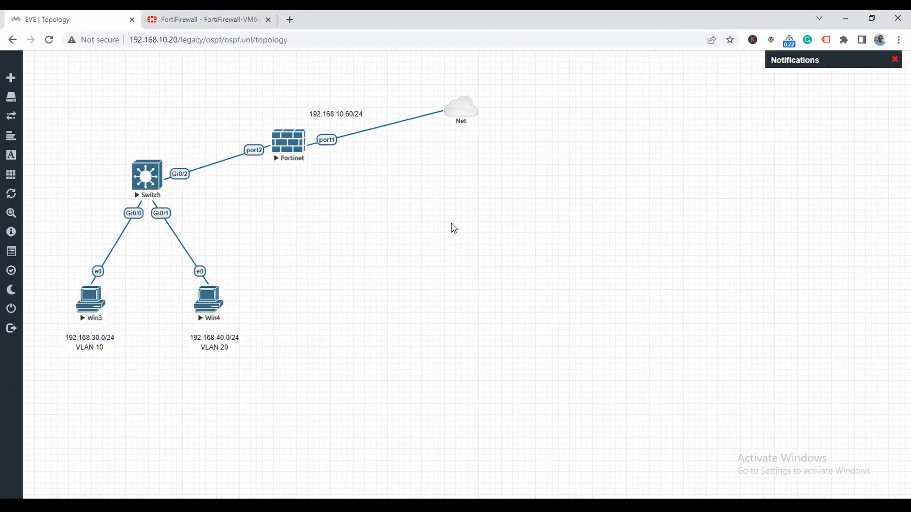